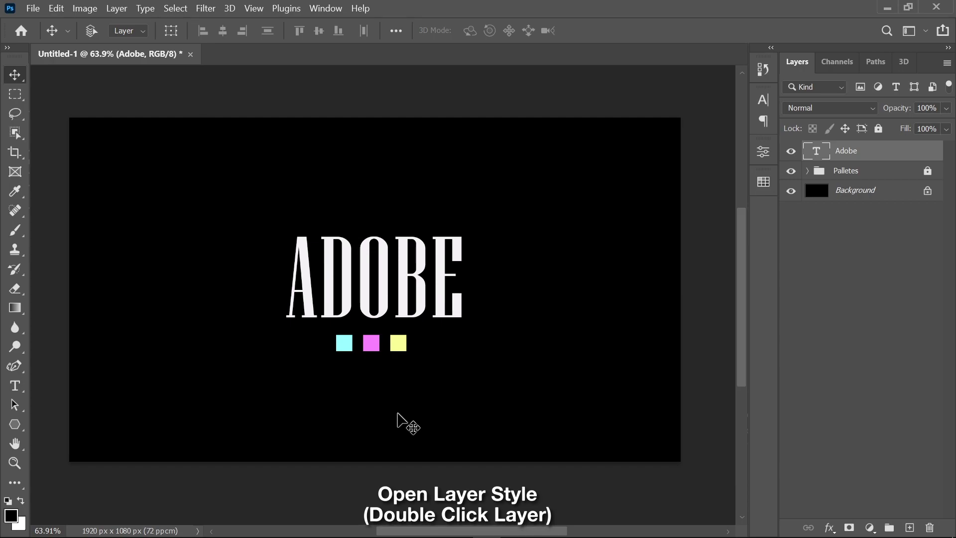
# Step: Pan the canvas left so the ADOBE text and its three colour squares sit toward the left
pyautogui.moveTo(394, 411); pyautogui.dragTo(217, 421)
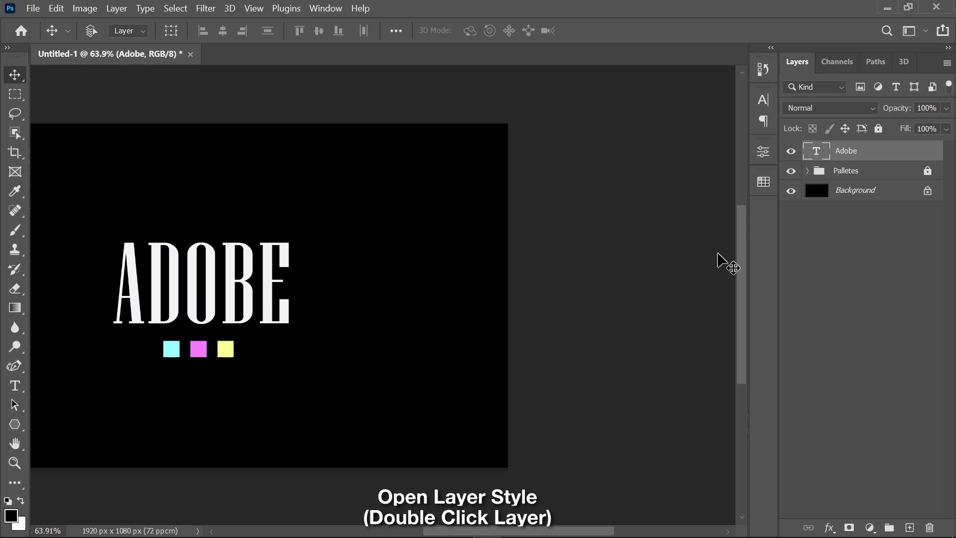
# Step: Add a Reflected gradient overlay at a 180° angle to the ADOBE text layer
pyautogui.doubleClick(879, 158)
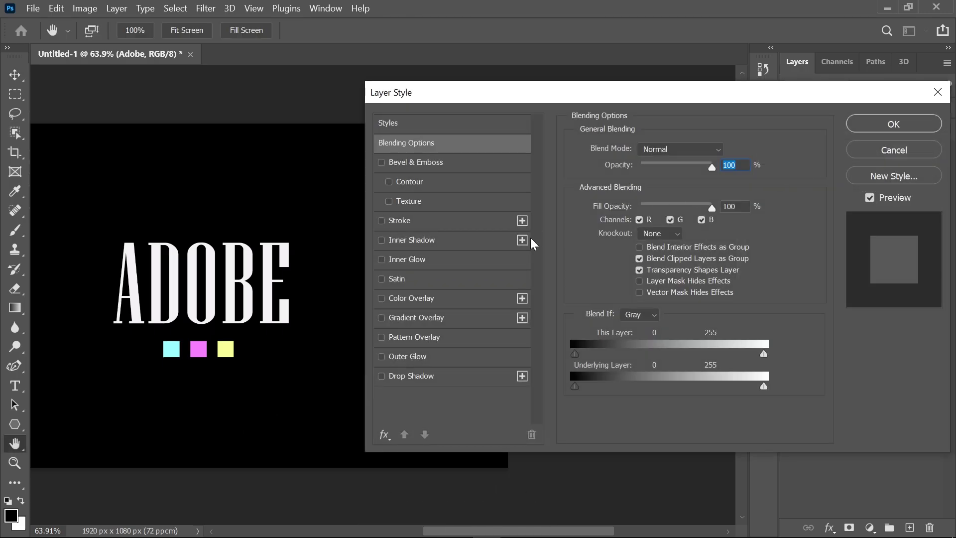
pyautogui.click(381, 317)
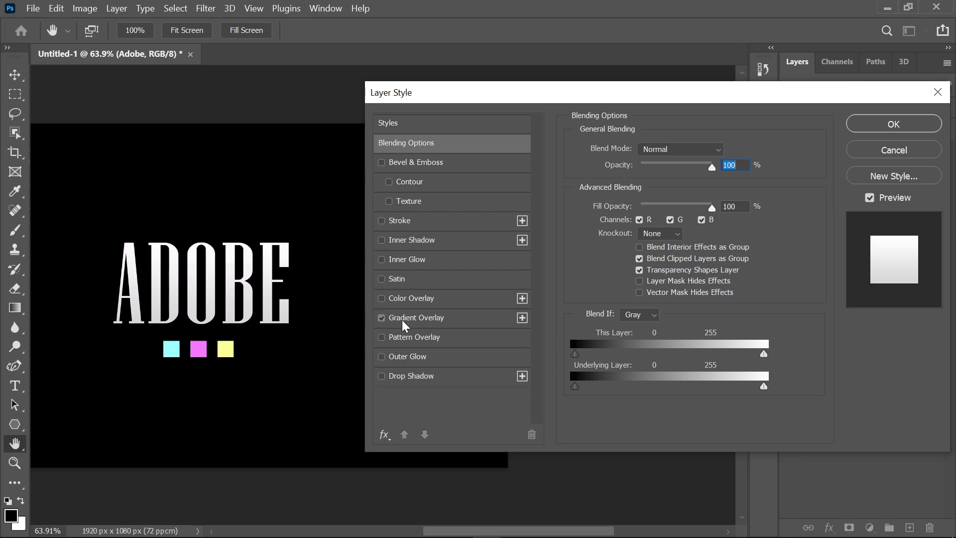
pyautogui.click(402, 320)
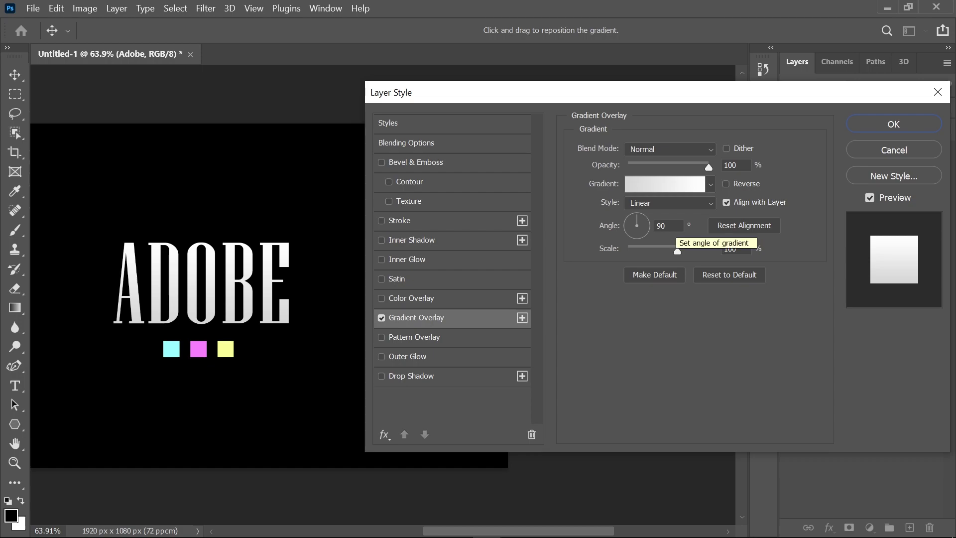
pyautogui.click(640, 231)
pyautogui.write('18')
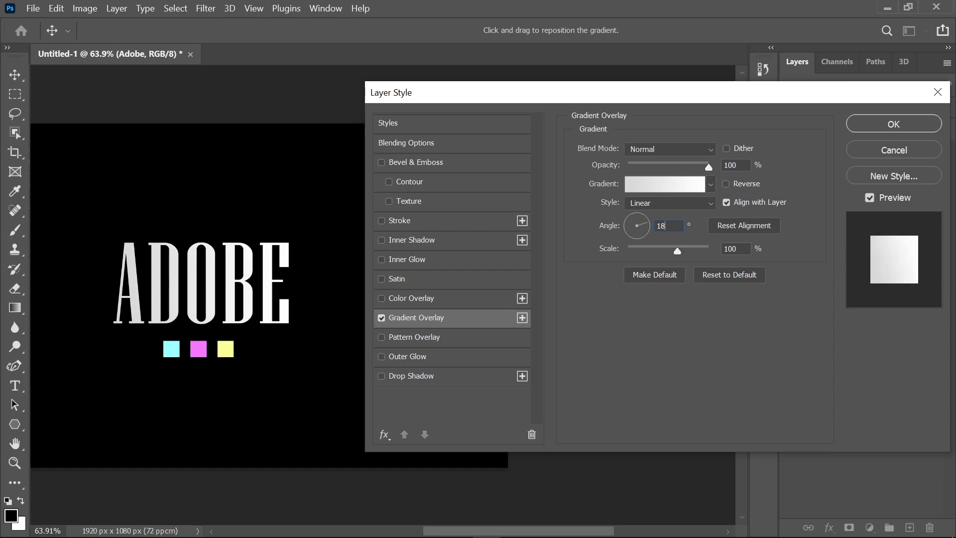
pyautogui.write('0')
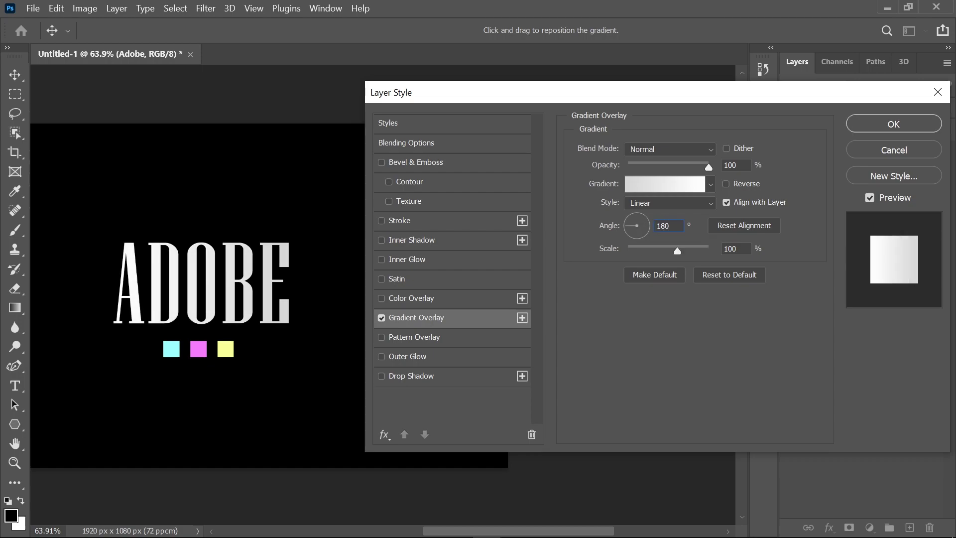
pyautogui.click(640, 202)
pyautogui.click(643, 250)
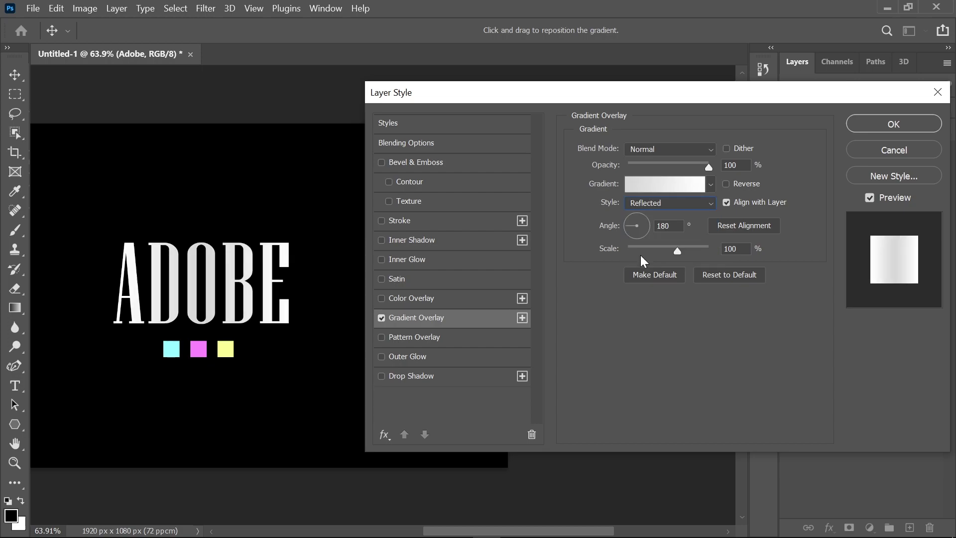
# Step: Set the gradient's left stop to cyan sampled from the canvas, and add a pink stop after it
pyautogui.click(639, 184)
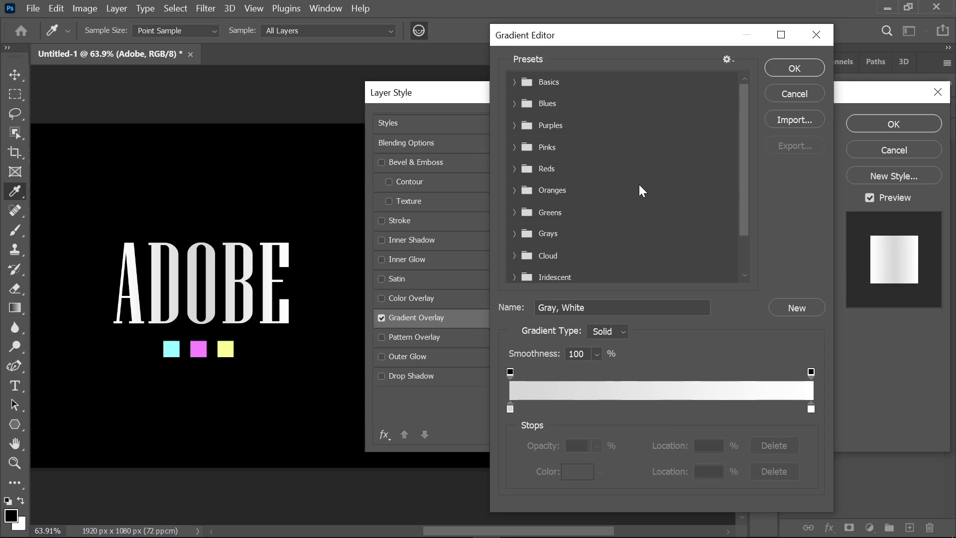
pyautogui.doubleClick(509, 409)
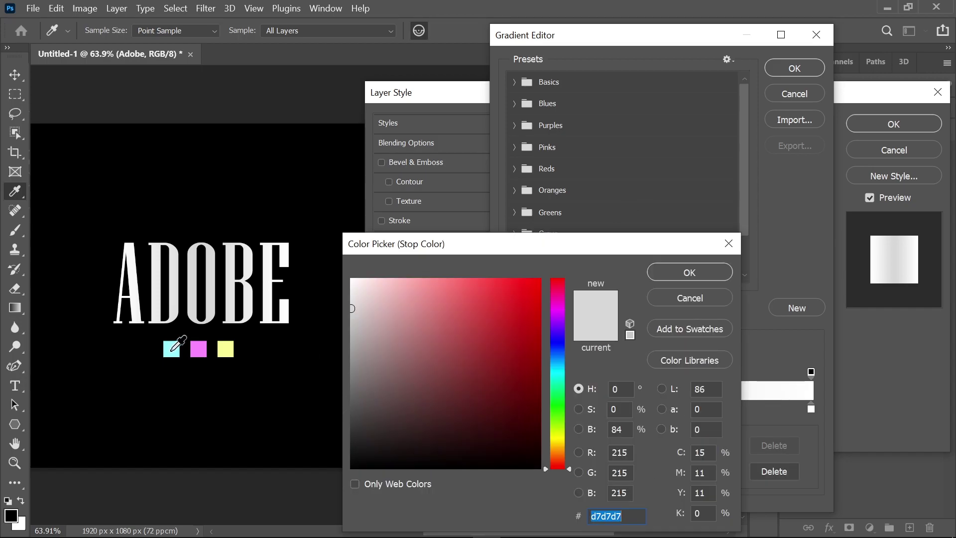
pyautogui.click(171, 348)
pyautogui.click(675, 271)
pyautogui.click(539, 407)
pyautogui.doubleClick(539, 408)
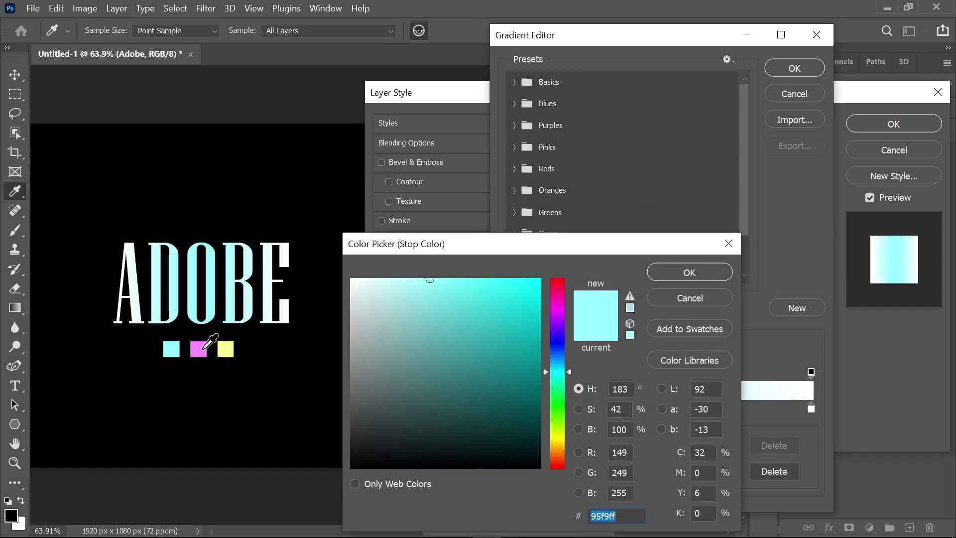
pyautogui.click(198, 348)
pyautogui.click(676, 271)
# Step: Add yellow and then cyan stops further along, sampled from the canvas squares
pyautogui.click(566, 407)
pyautogui.doubleClick(567, 408)
pyautogui.click(225, 349)
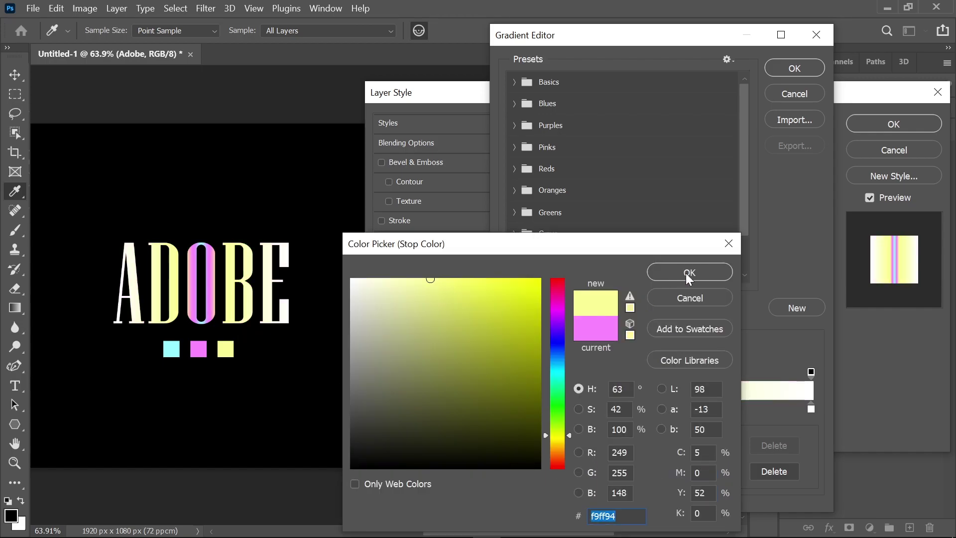
pyautogui.click(677, 271)
pyautogui.click(593, 409)
pyautogui.doubleClick(594, 408)
pyautogui.click(171, 349)
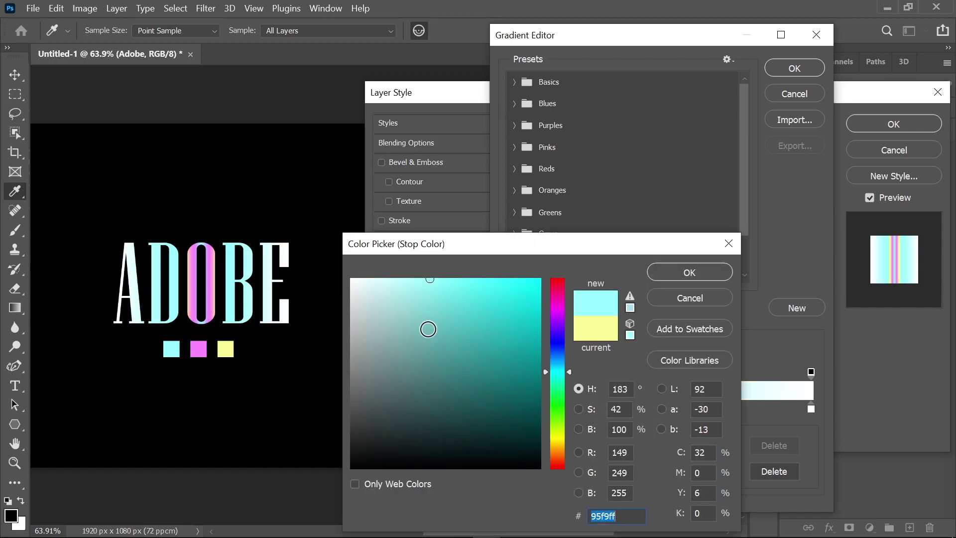
pyautogui.click(682, 271)
# Step: Add another pink stop, then place a new stop after it for the next colour
pyautogui.click(623, 408)
pyautogui.doubleClick(622, 408)
pyautogui.click(198, 349)
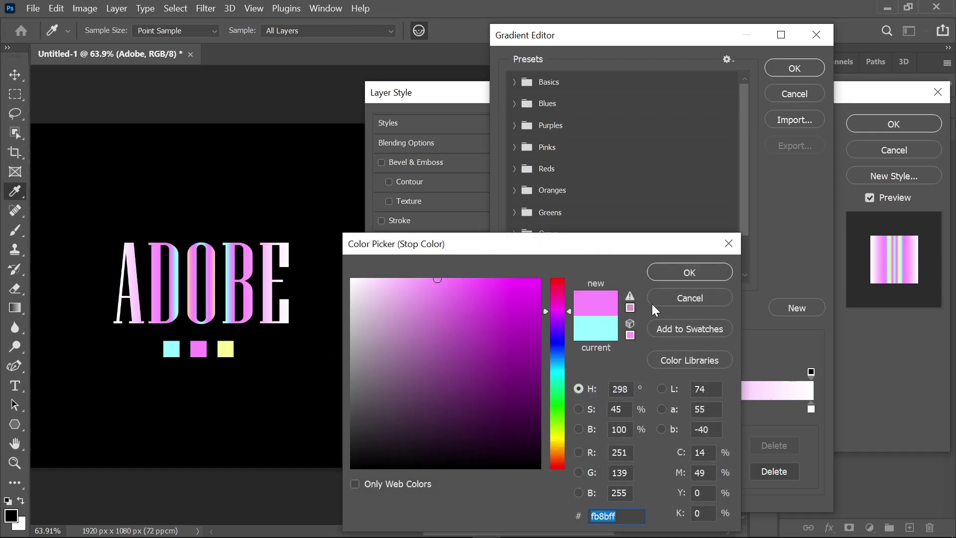
pyautogui.click(677, 271)
pyautogui.click(650, 408)
pyautogui.doubleClick(649, 408)
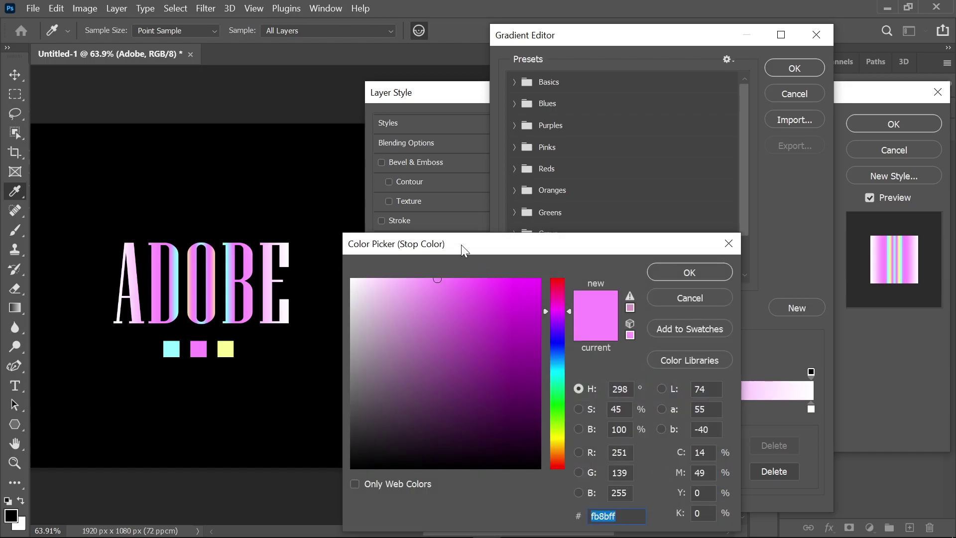
# Step: Set the new stop to sampled yellow and add a cyan stop after it
pyautogui.click(226, 349)
pyautogui.click(774, 243)
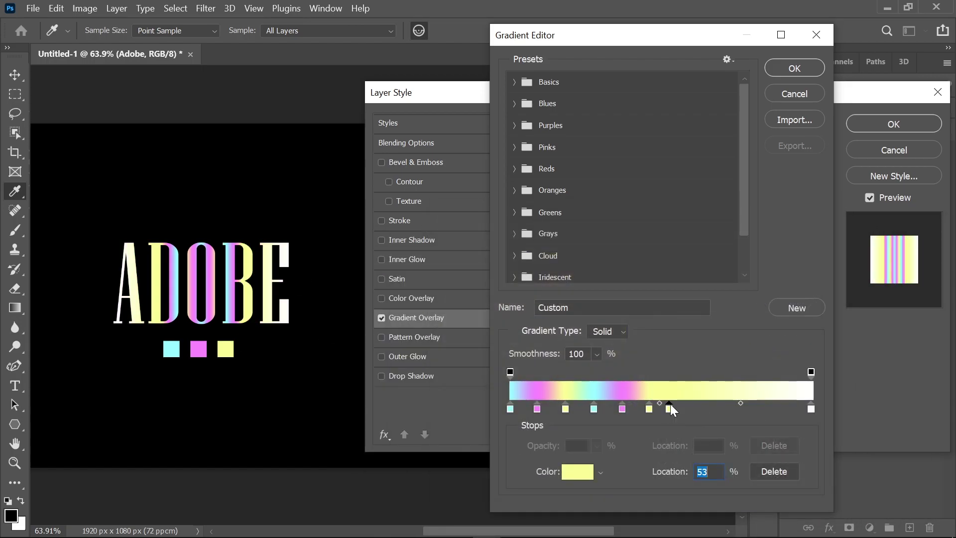
pyautogui.click(680, 408)
pyautogui.doubleClick(679, 408)
pyautogui.click(171, 349)
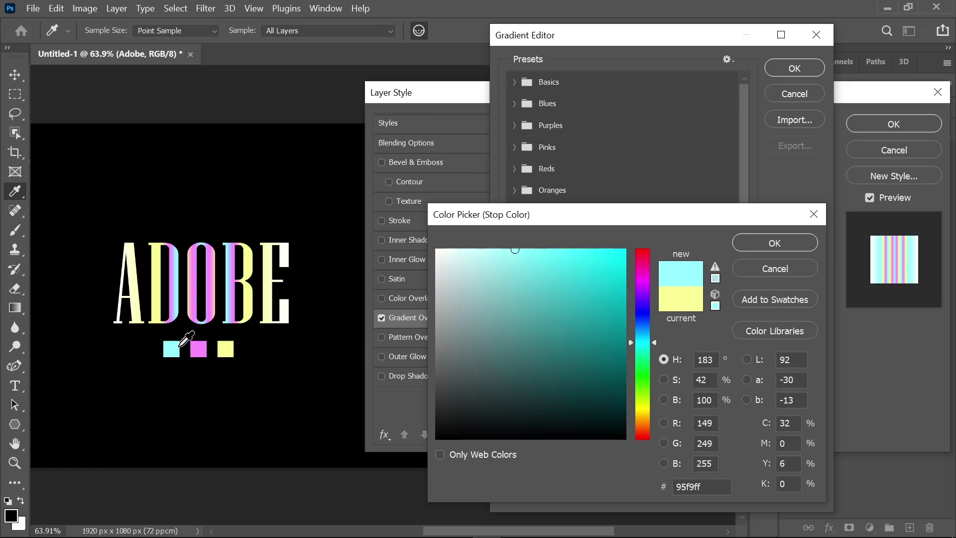
pyautogui.click(769, 244)
# Step: Add pink and yellow stops further along the gradient bar
pyautogui.click(706, 407)
pyautogui.doubleClick(706, 407)
pyautogui.click(199, 349)
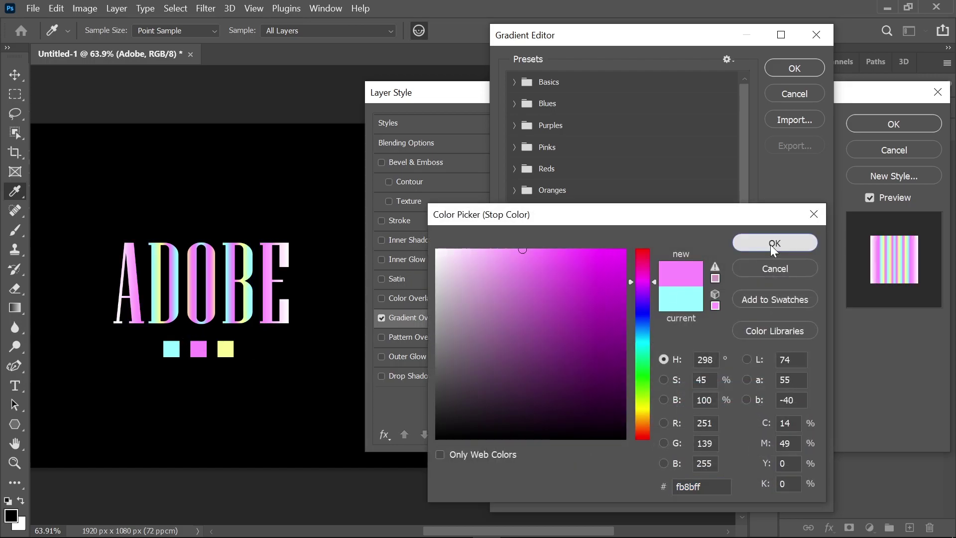
pyautogui.click(774, 243)
pyautogui.click(733, 408)
pyautogui.doubleClick(733, 408)
pyautogui.click(225, 348)
pyautogui.click(774, 243)
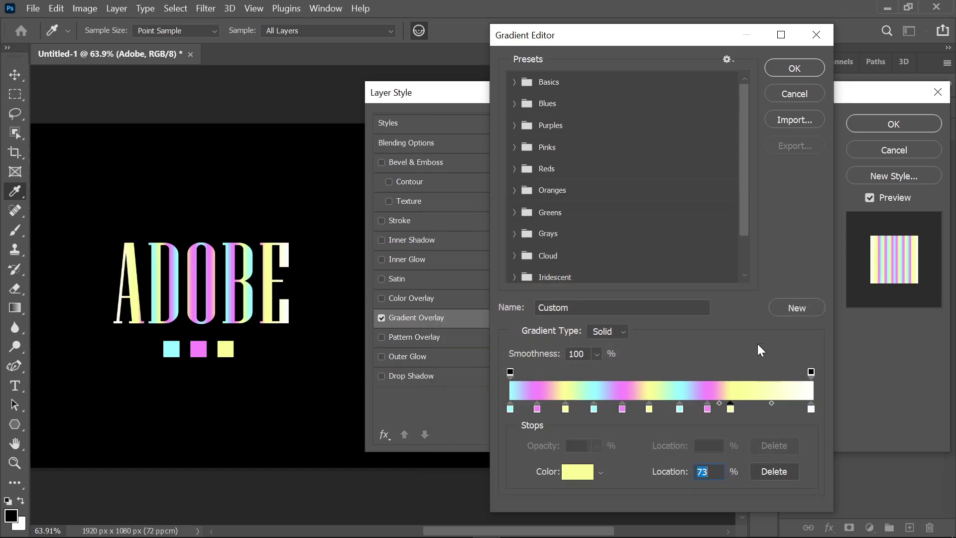
# Step: Add cyan and pink stops toward the right end of the bar
pyautogui.click(762, 409)
pyautogui.doubleClick(762, 408)
pyautogui.click(171, 349)
pyautogui.click(774, 243)
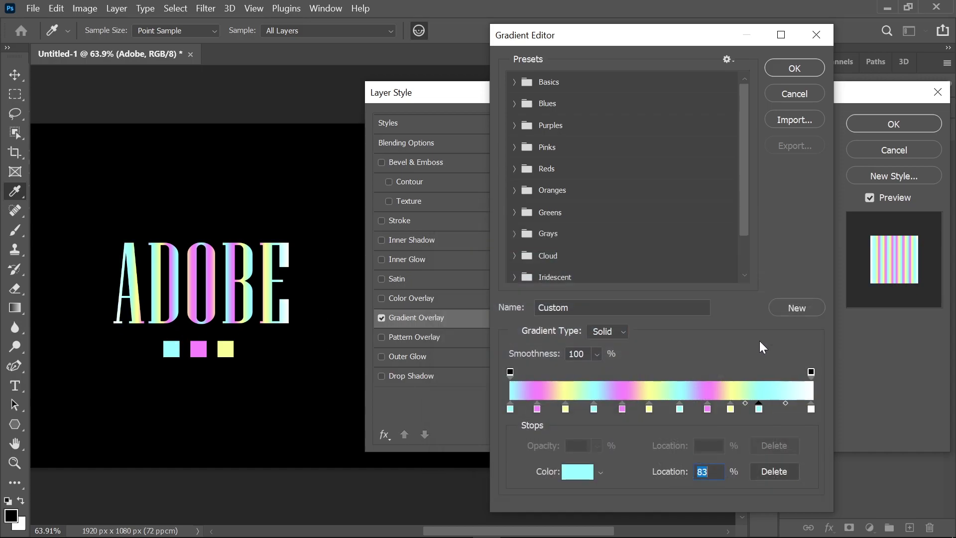
pyautogui.click(792, 409)
pyautogui.doubleClick(792, 408)
pyautogui.click(199, 348)
pyautogui.click(774, 243)
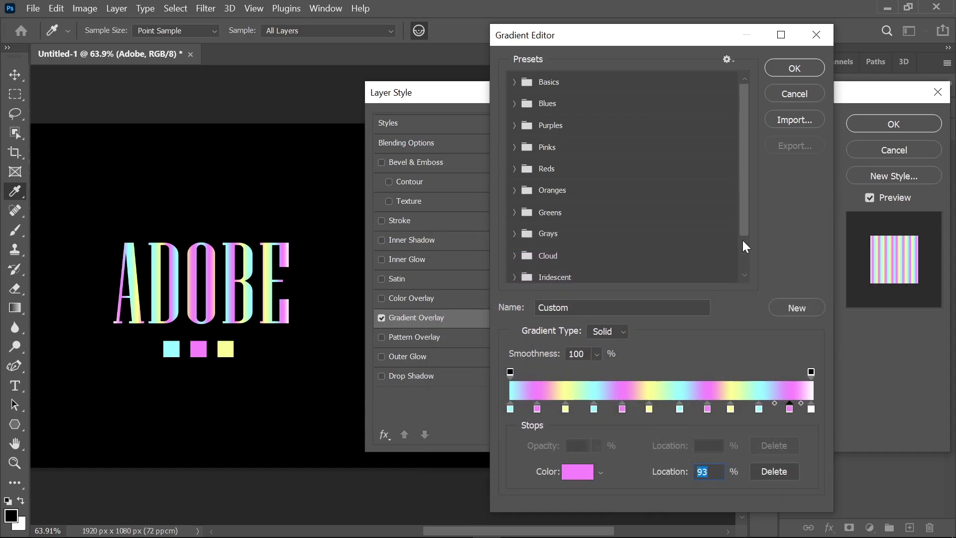
# Step: Set the 100% right-end stop to yellow sampled from the canvas
pyautogui.click(812, 408)
pyautogui.doubleClick(812, 408)
pyautogui.click(226, 347)
pyautogui.click(781, 241)
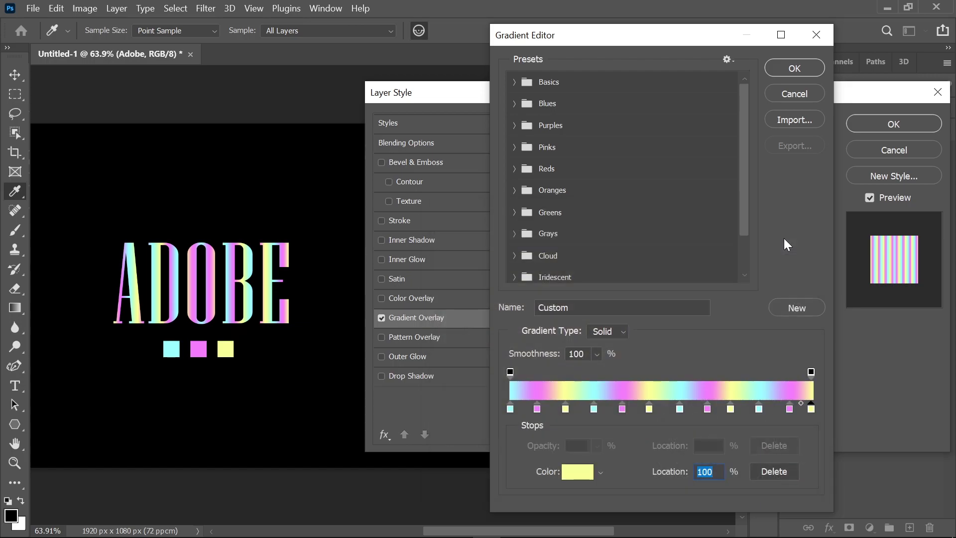
# Step: Accept the gradient and add Bevel & Emboss with 700% depth, 20 px size and 90° angle
pyautogui.click(778, 69)
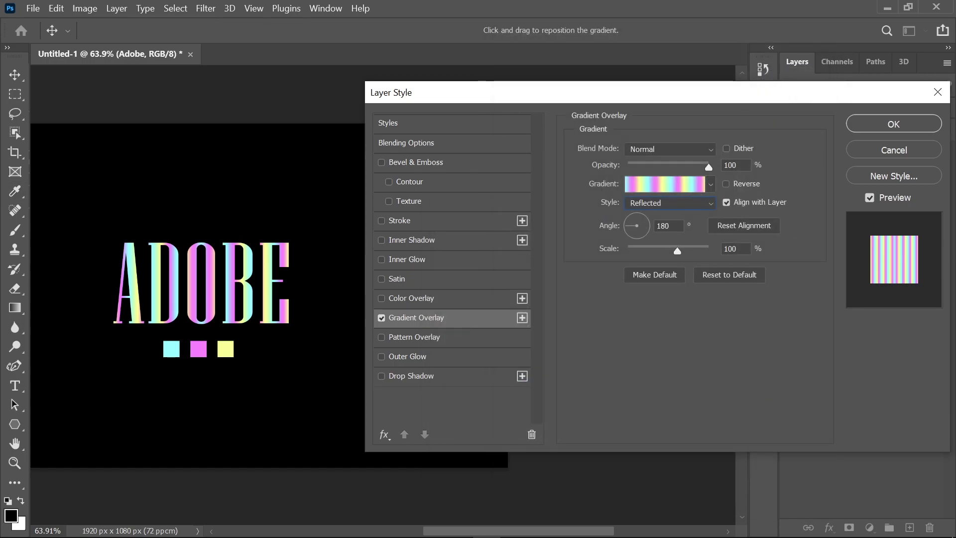
pyautogui.click(404, 160)
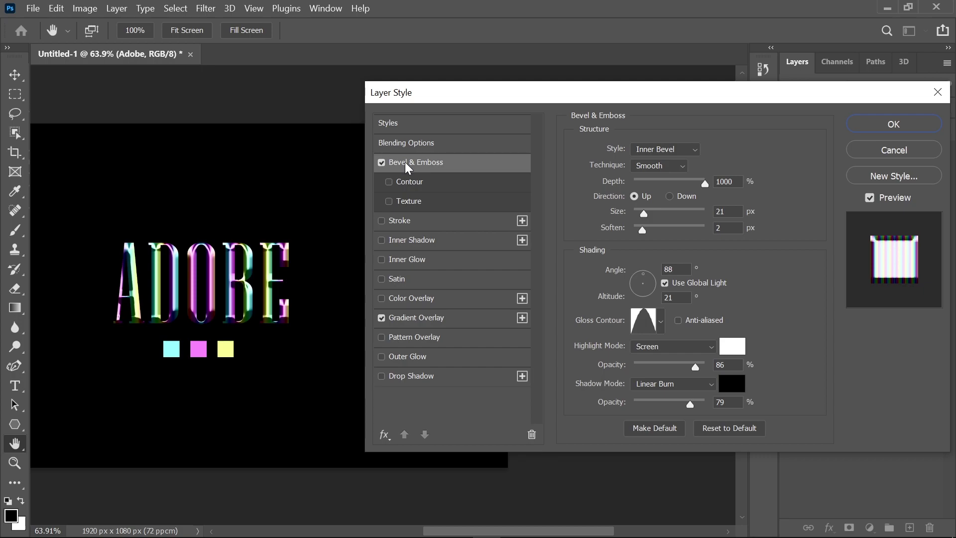
pyautogui.doubleClick(727, 182)
pyautogui.write('7')
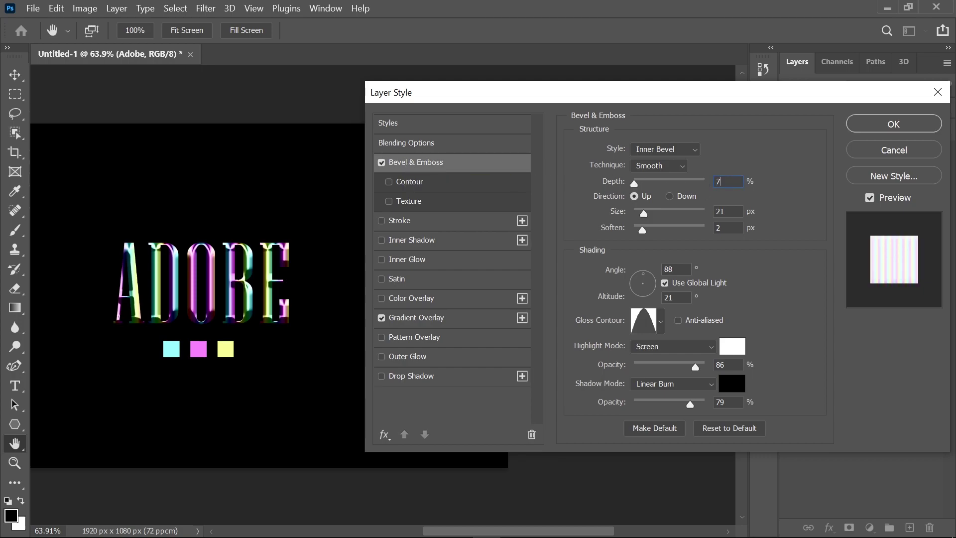
pyautogui.write('00')
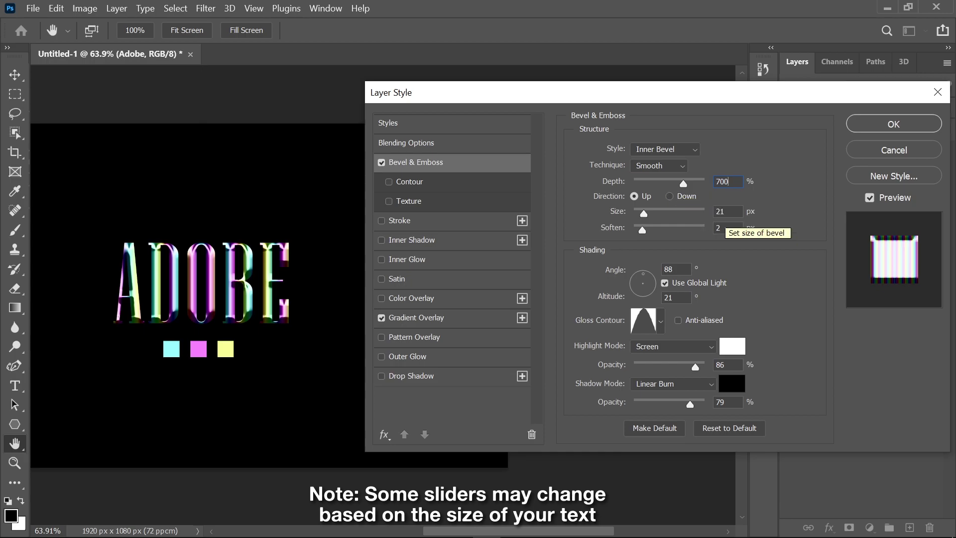
pyautogui.press('Tab')
pyautogui.write('20')
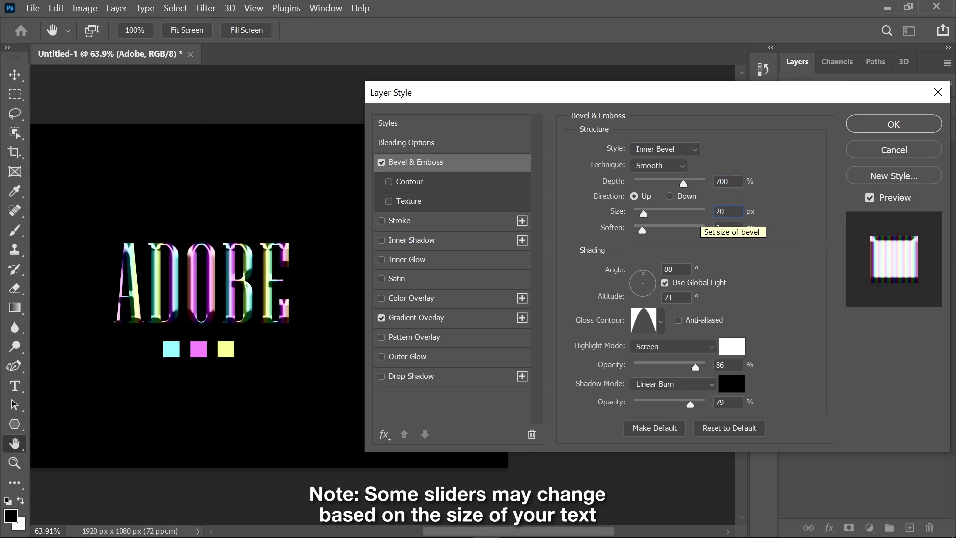
pyautogui.press('Tab')
pyautogui.press('Tab')
pyautogui.write('90')
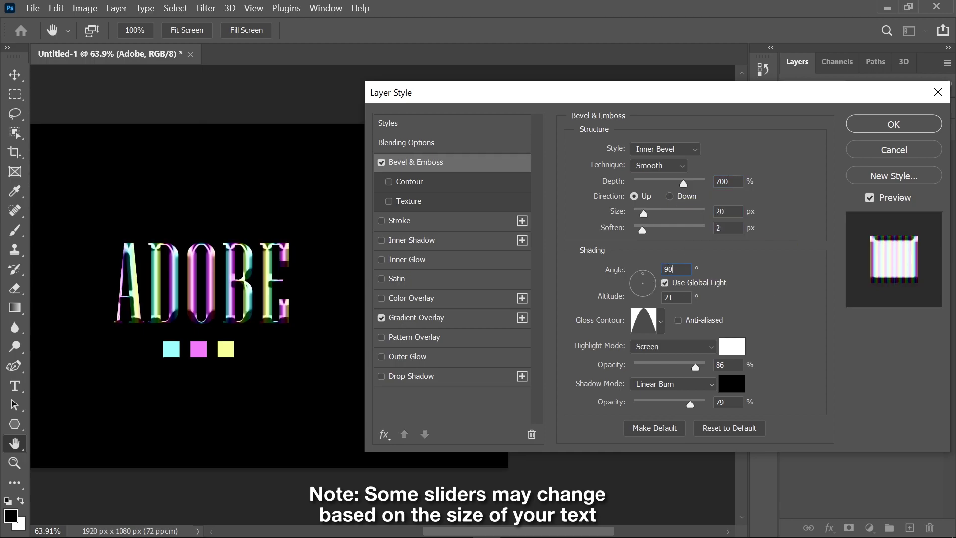
pyautogui.press('Tab')
# Step: Set the bevel altitude to 30° and choose a different gloss contour
pyautogui.write('30')
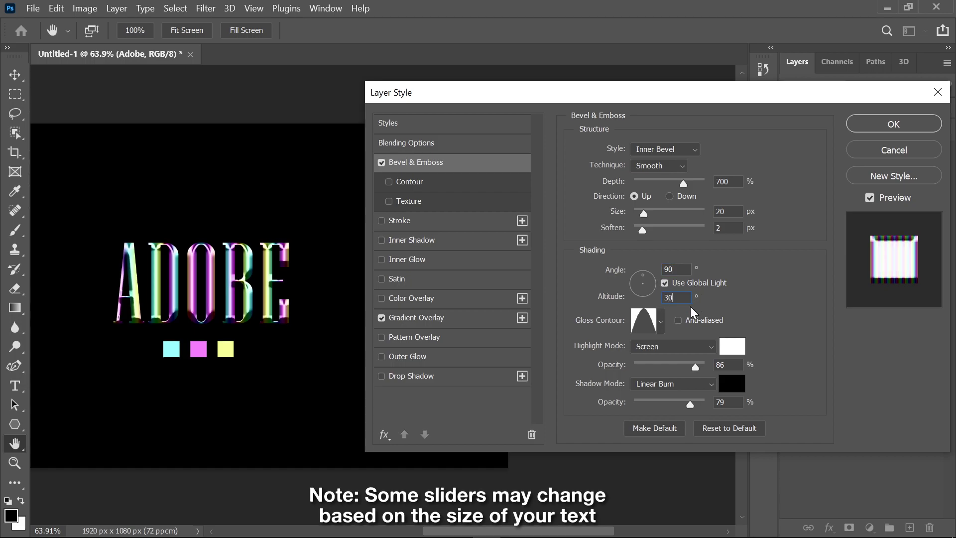
pyautogui.click(660, 321)
pyautogui.click(595, 379)
pyautogui.click(752, 314)
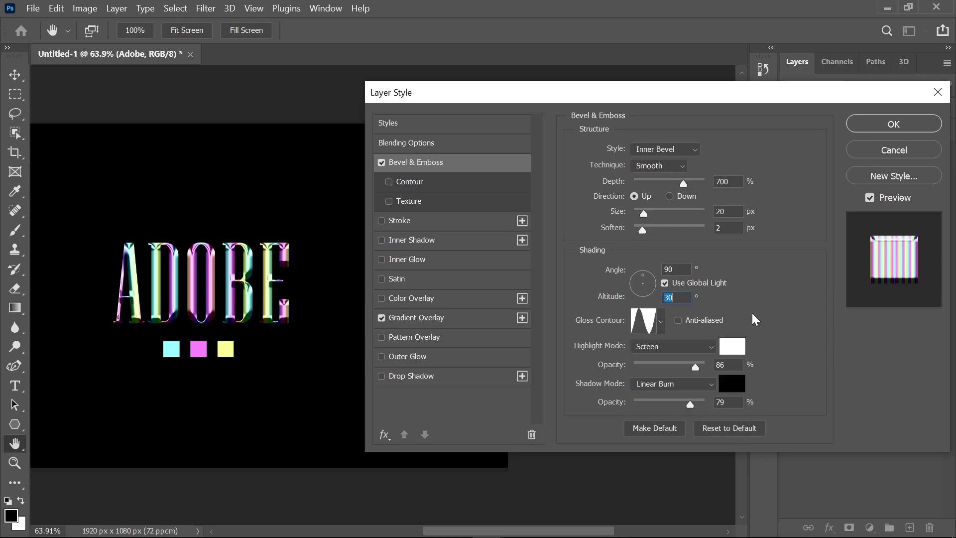
# Step: Make the bevel highlight Lighten mode, pink from the swatch, at 75% opacity
pyautogui.click(697, 345)
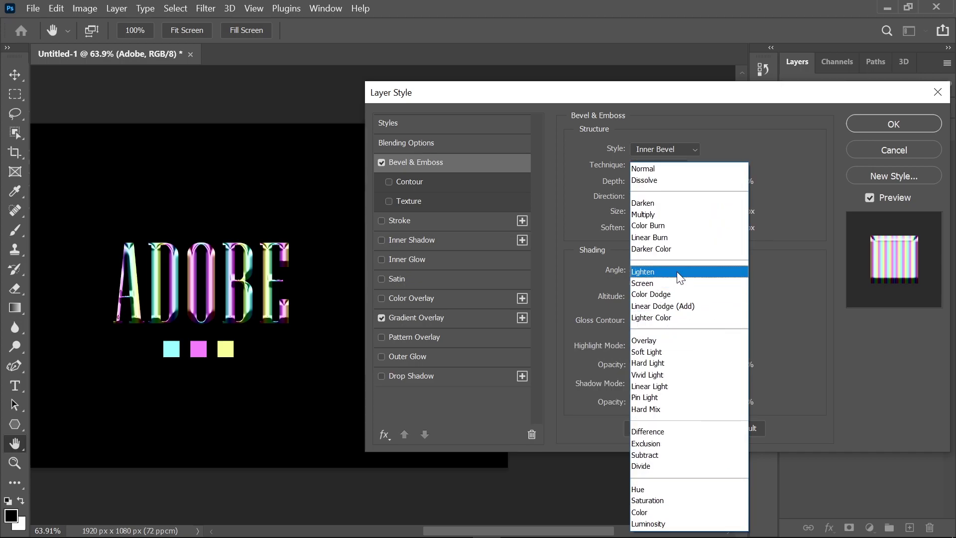
pyautogui.click(676, 270)
pyautogui.click(731, 345)
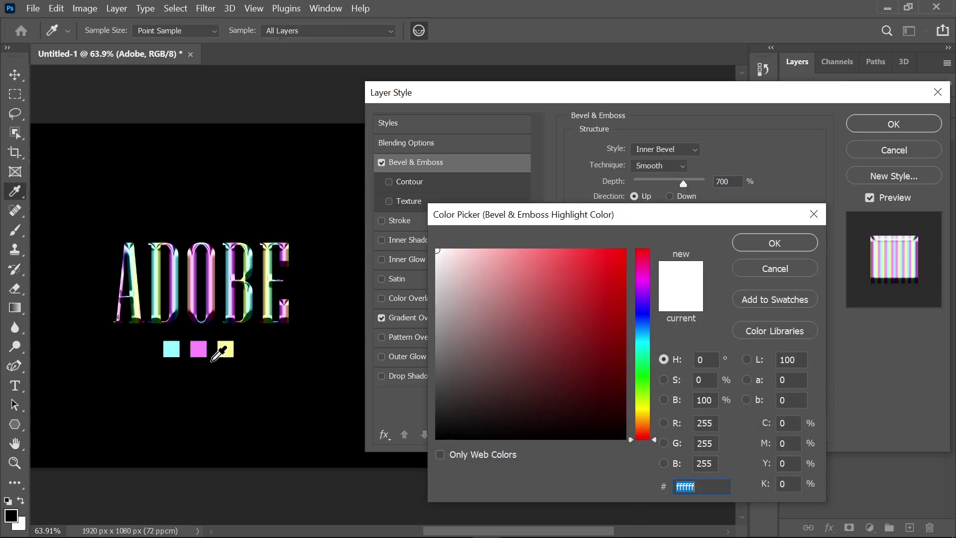
pyautogui.click(198, 350)
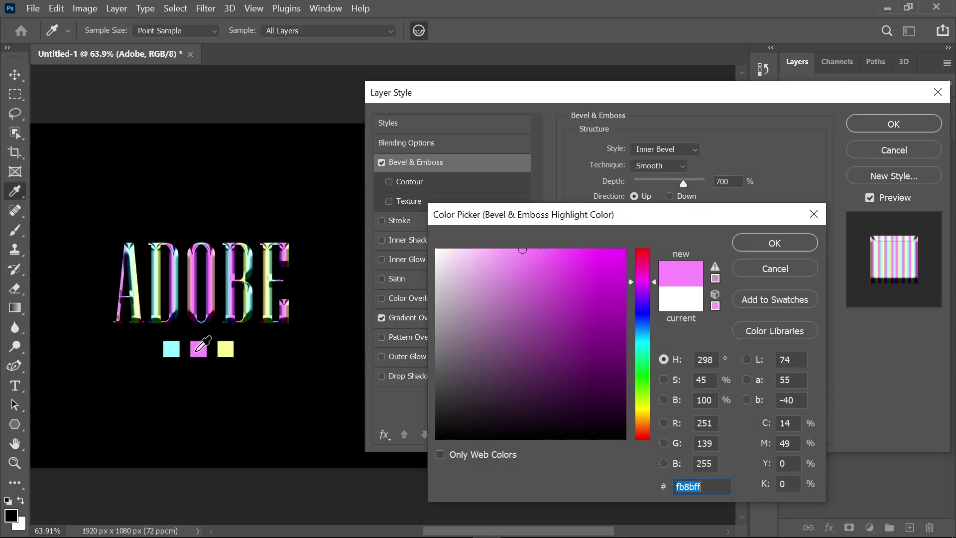
pyautogui.click(774, 243)
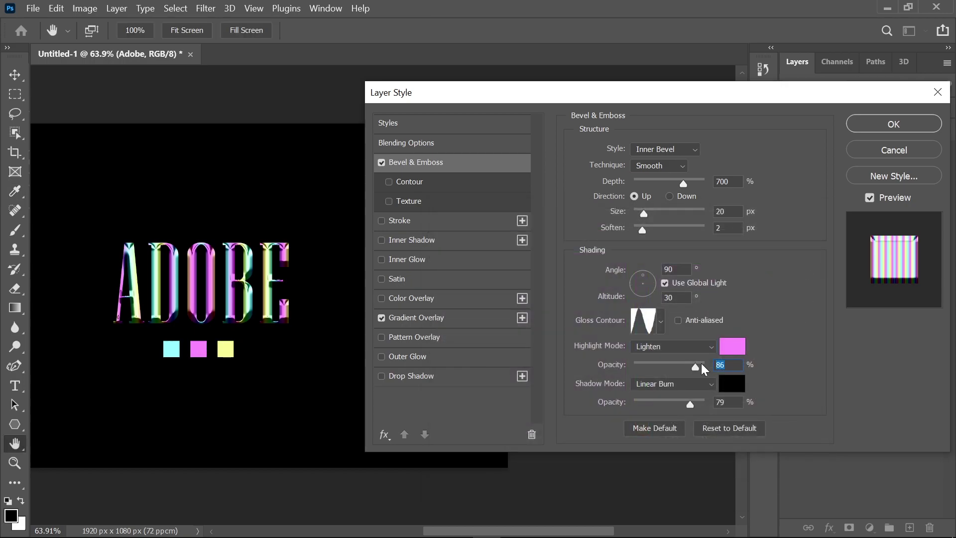
pyautogui.write('75')
# Step: Make the bevel shadow Hard Mix mode, cyan from the swatch, at 30% opacity
pyautogui.click(688, 384)
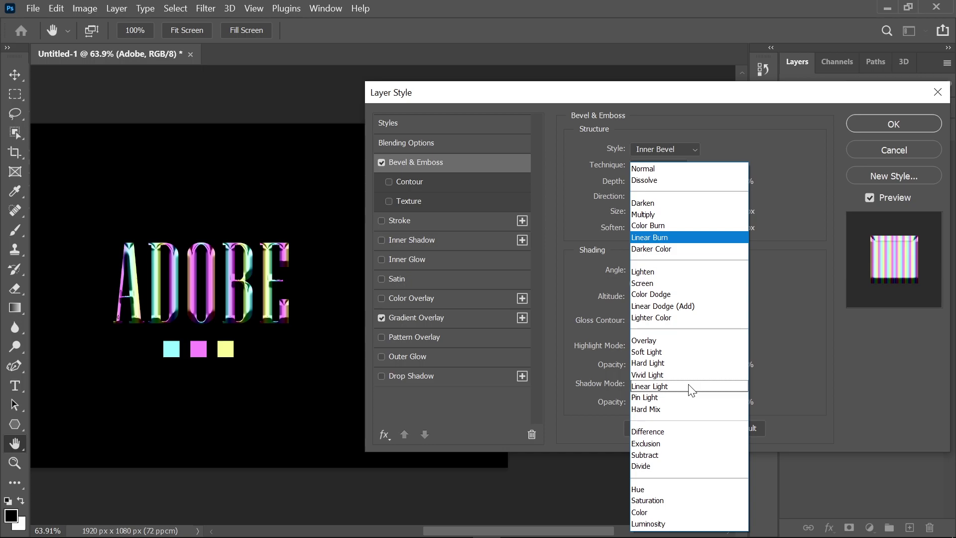
pyautogui.click(680, 408)
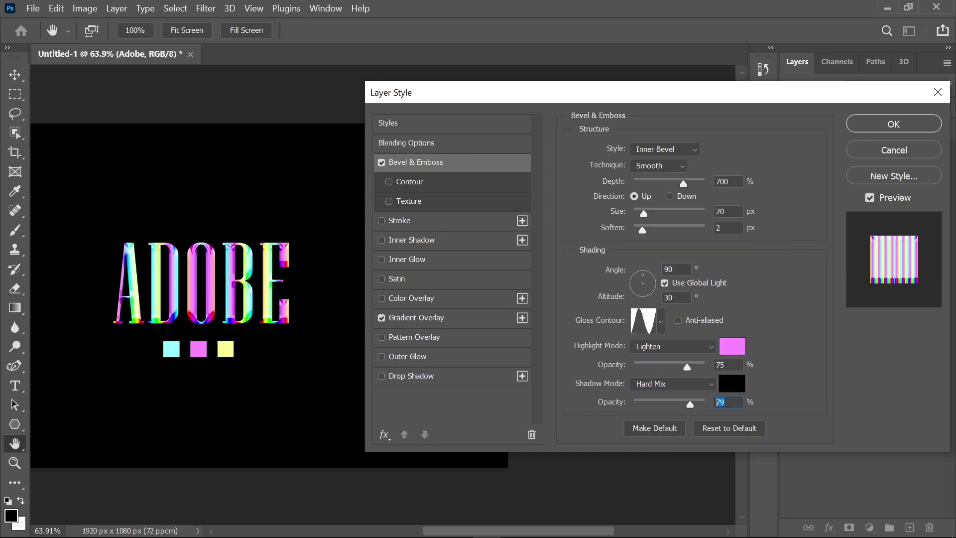
pyautogui.write('30')
pyautogui.click(731, 384)
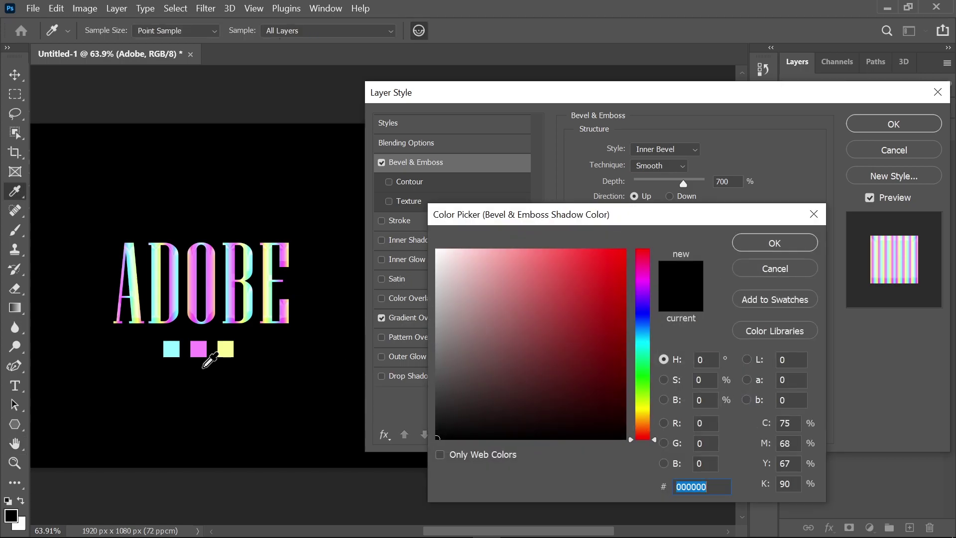
pyautogui.click(177, 350)
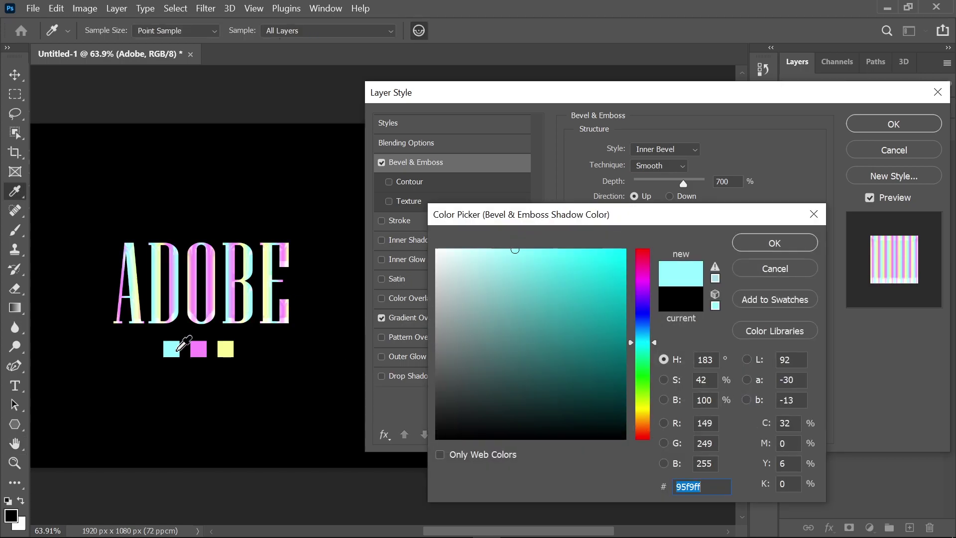
pyautogui.click(774, 243)
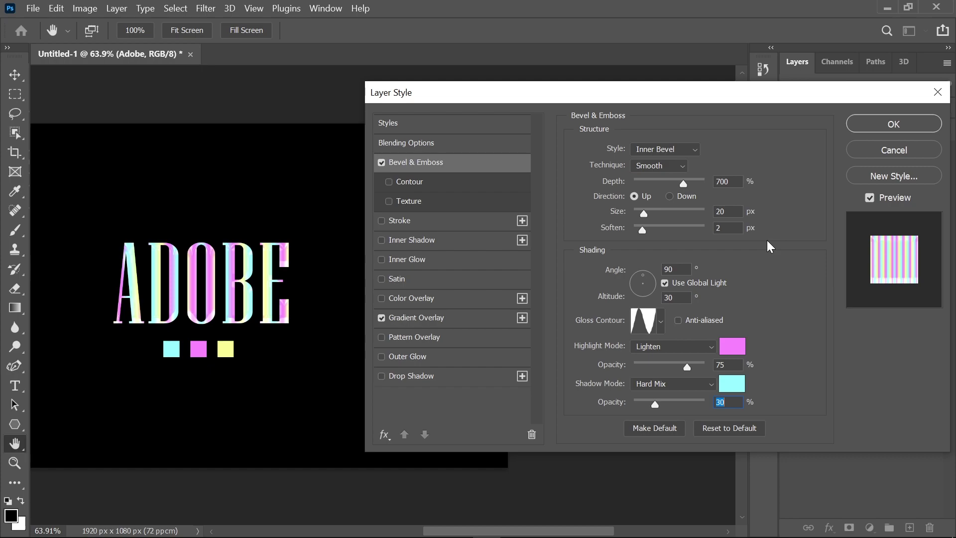
pyautogui.click(405, 239)
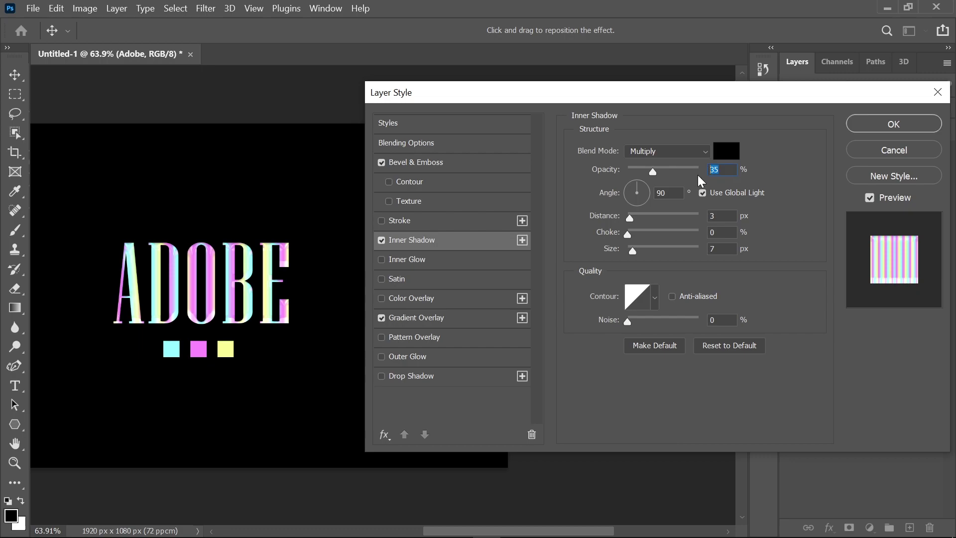
# Step: Set the inner shadow to 20% opacity, 5 px distance and 15 px size, with a Cone contour
pyautogui.write('20')
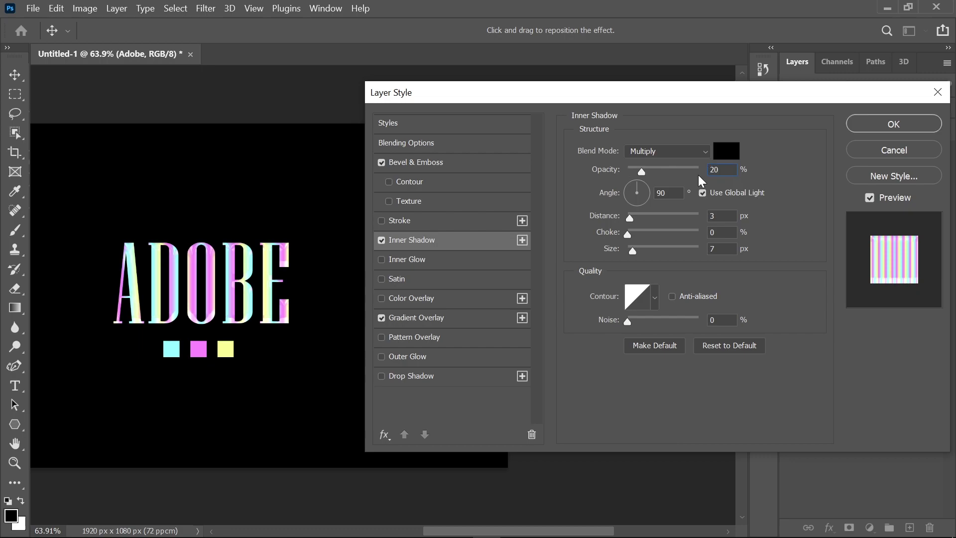
pyautogui.doubleClick(720, 215)
pyautogui.write('5')
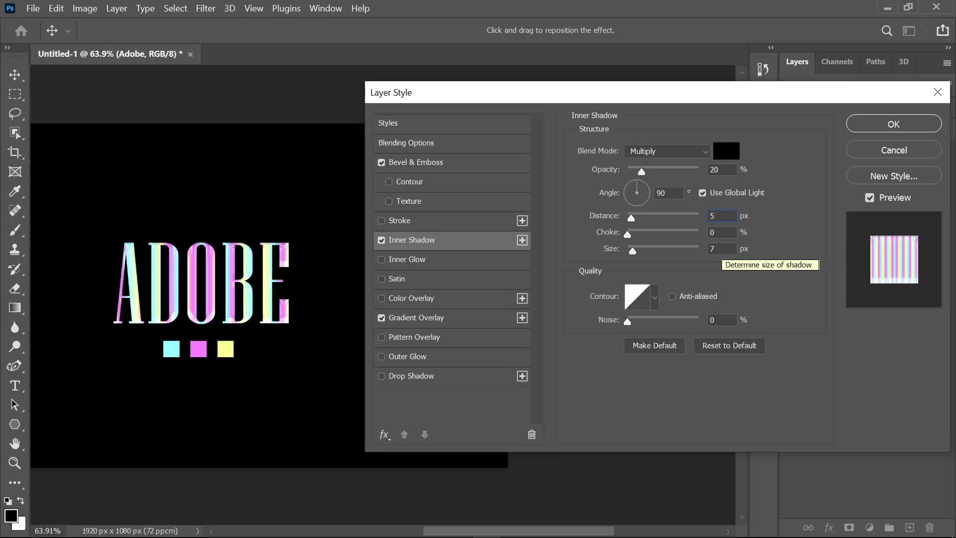
pyautogui.doubleClick(711, 248)
pyautogui.write('15')
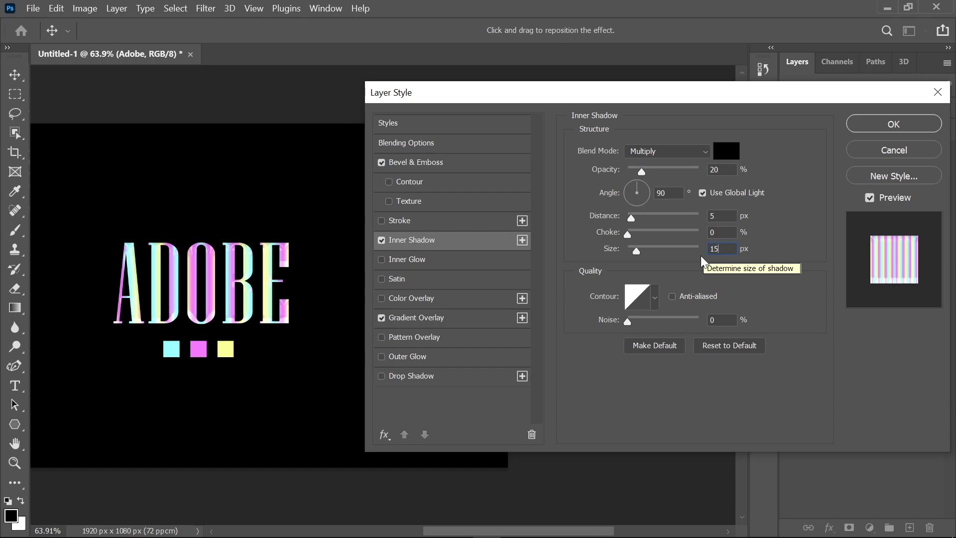
pyautogui.click(654, 297)
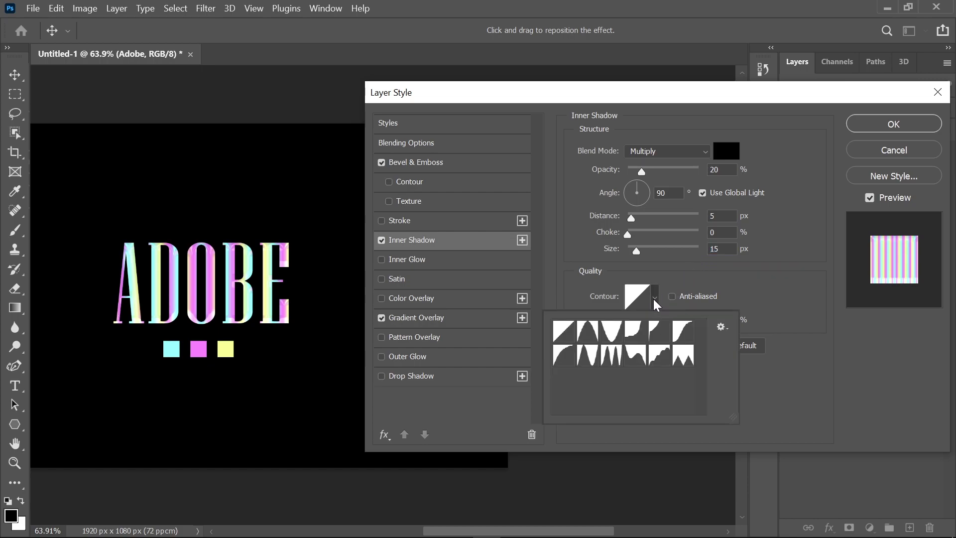
pyautogui.click(616, 336)
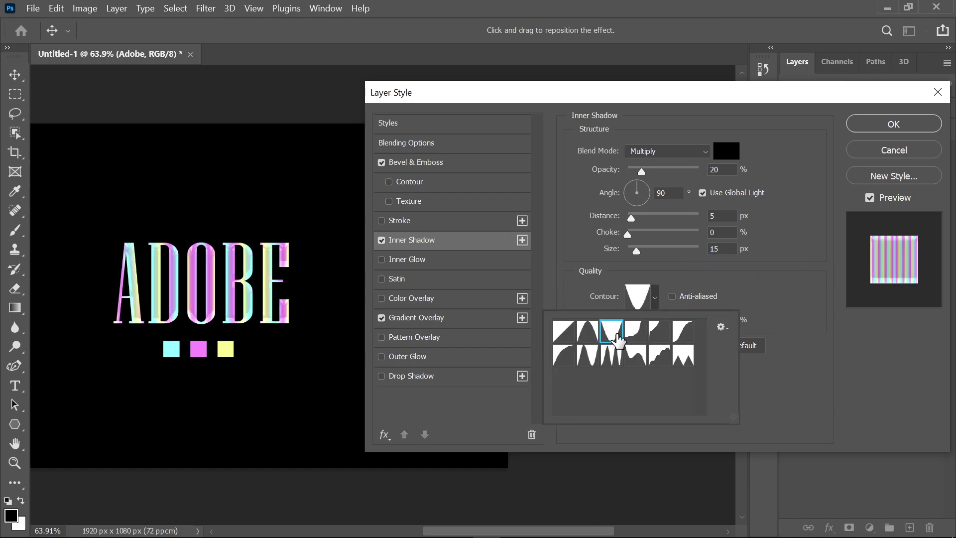
pyautogui.click(706, 268)
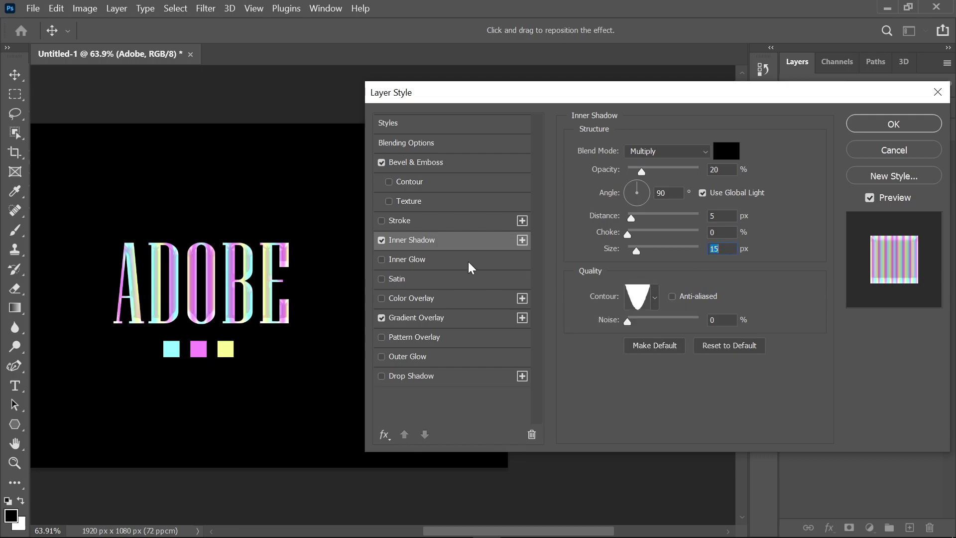
# Step: Enable a Color Dodge Inner Glow, 10 px in size, using the Ring - Double contour
pyautogui.click(420, 261)
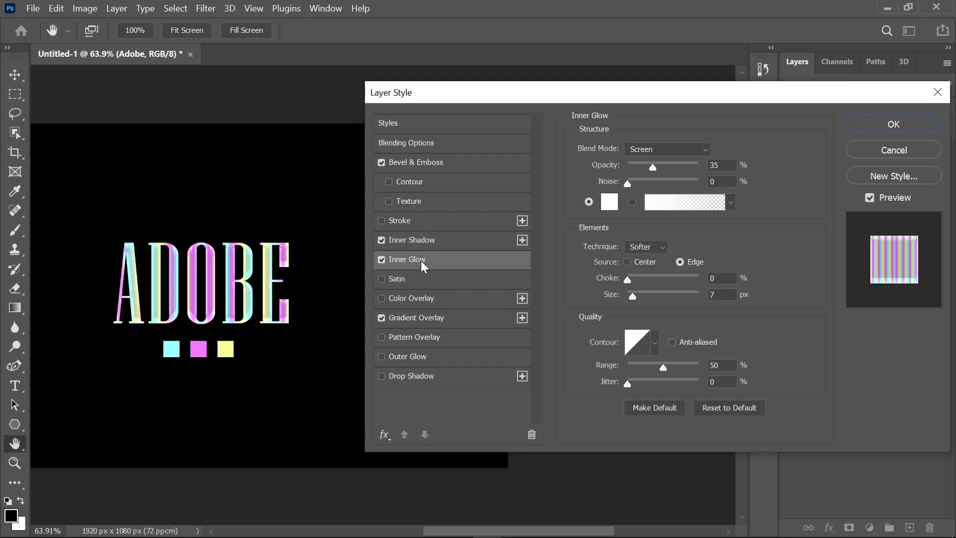
pyautogui.click(674, 147)
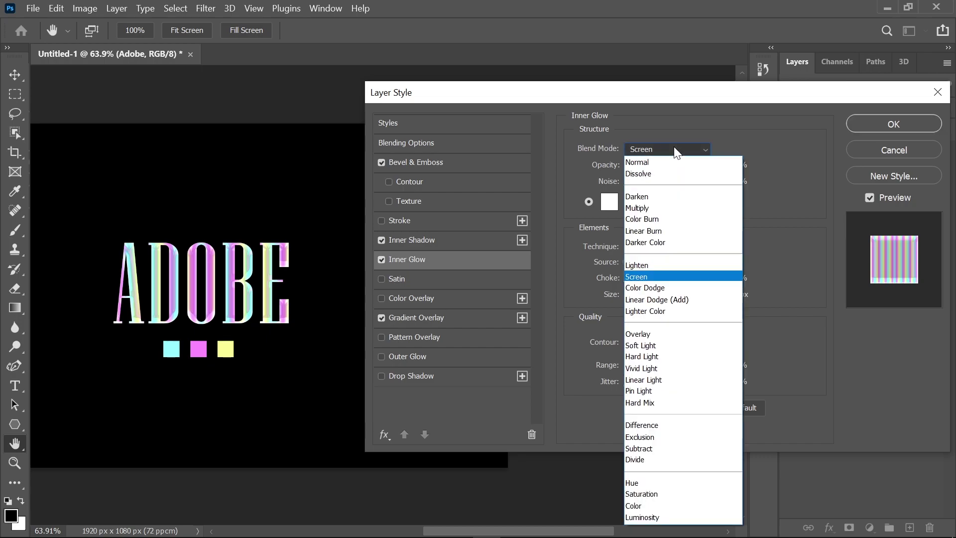
pyautogui.click(652, 288)
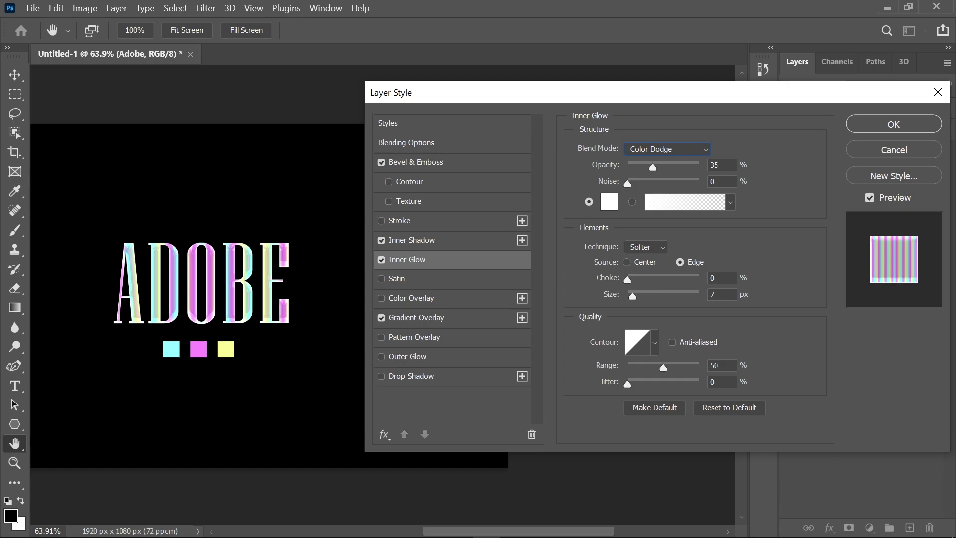
pyautogui.press('Tab')
pyautogui.write('10')
pyautogui.click(655, 343)
pyautogui.click(610, 401)
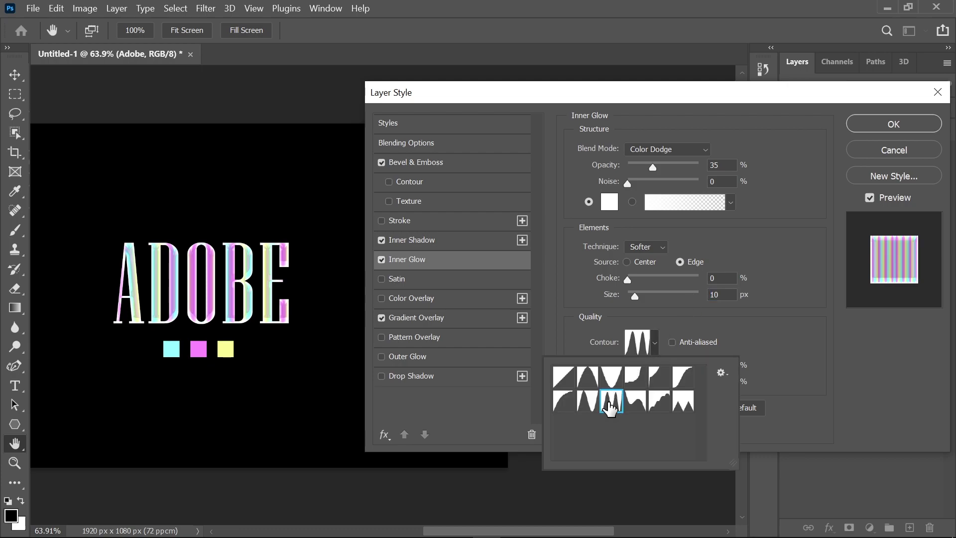
pyautogui.click(763, 323)
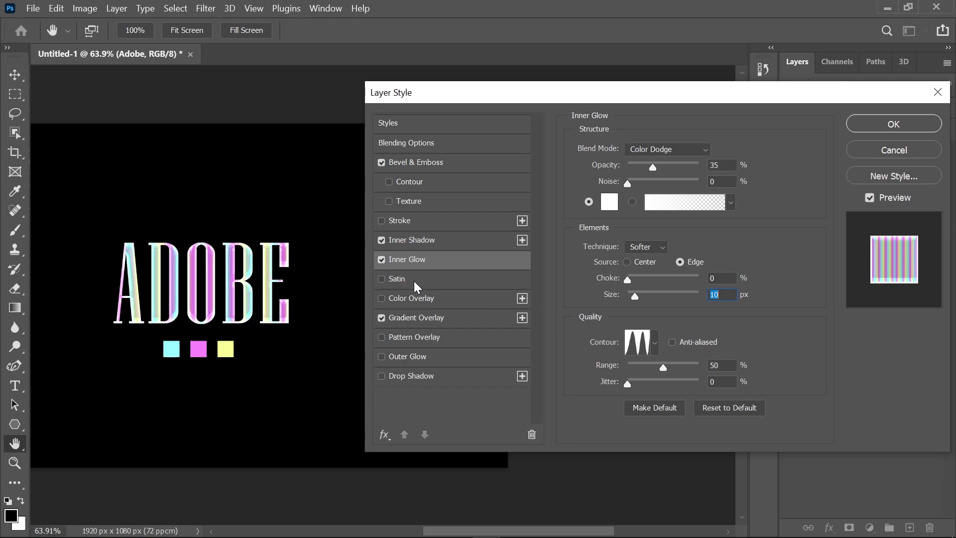
# Step: Enable an Overlay Satin with 30 px distance, 20 px size and a new contour preset
pyautogui.click(398, 278)
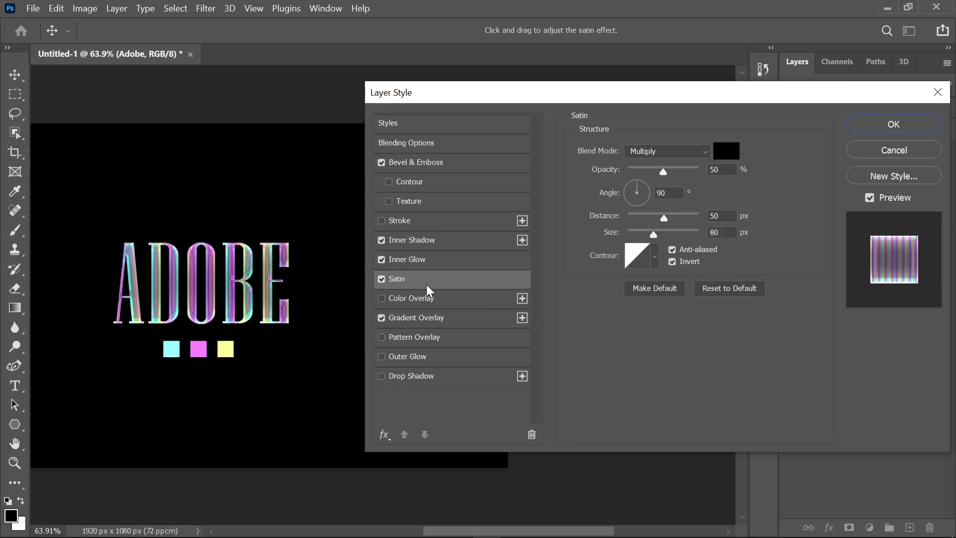
pyautogui.click(665, 151)
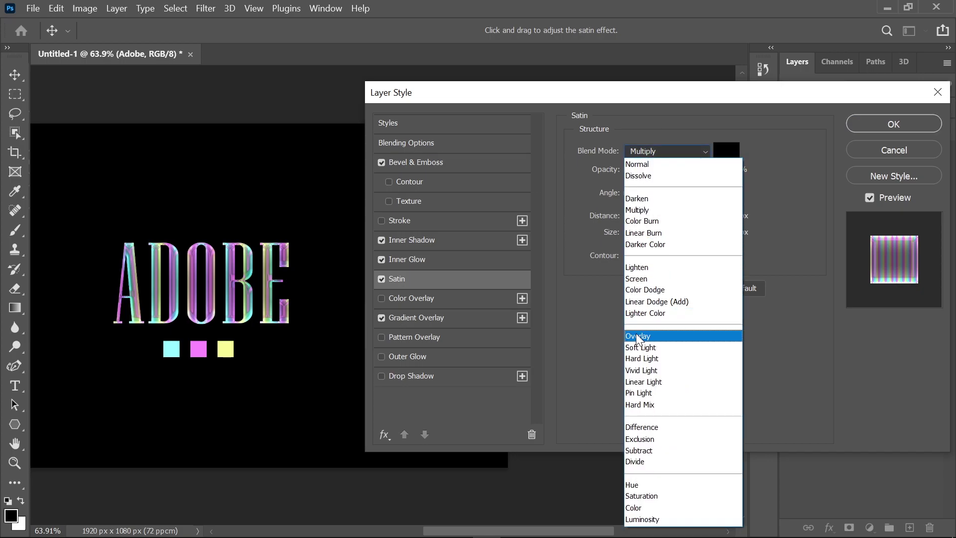
pyautogui.click(638, 336)
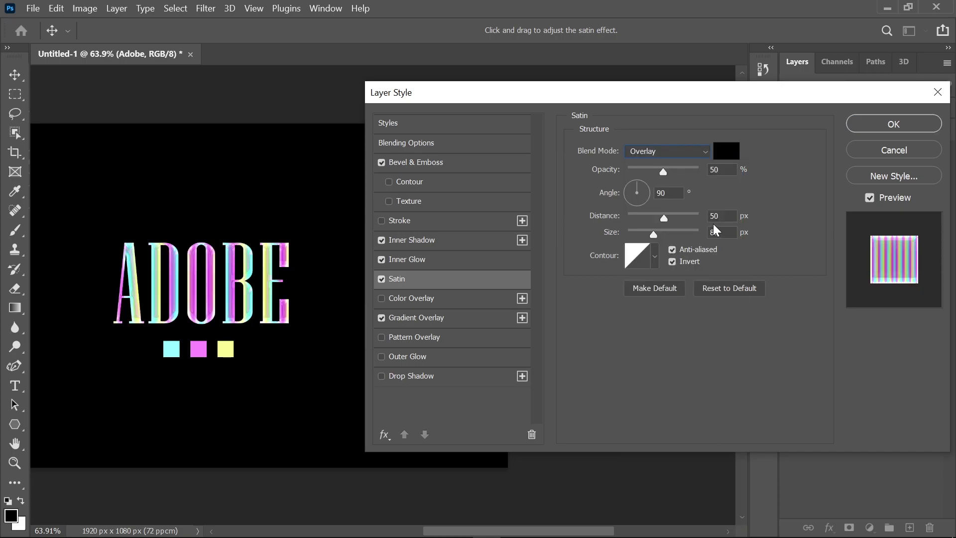
pyautogui.hotkey('ctrl', 'a')
pyautogui.write('30')
pyautogui.press('Tab')
pyautogui.write('20')
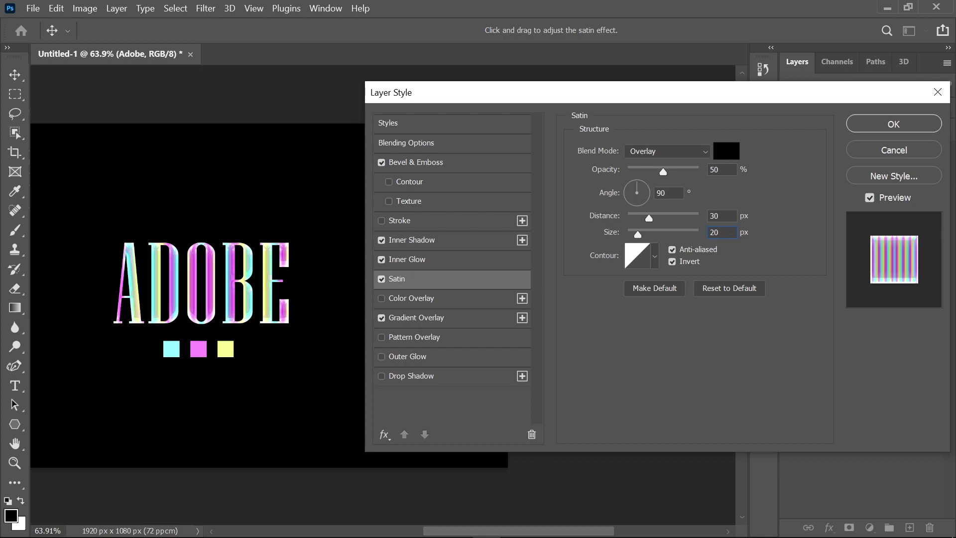
pyautogui.click(654, 256)
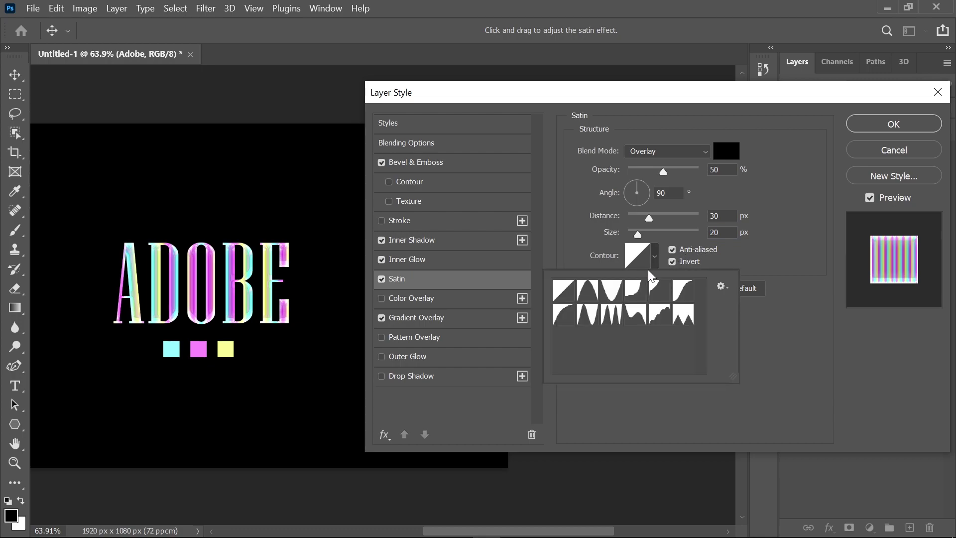
pyautogui.click(636, 314)
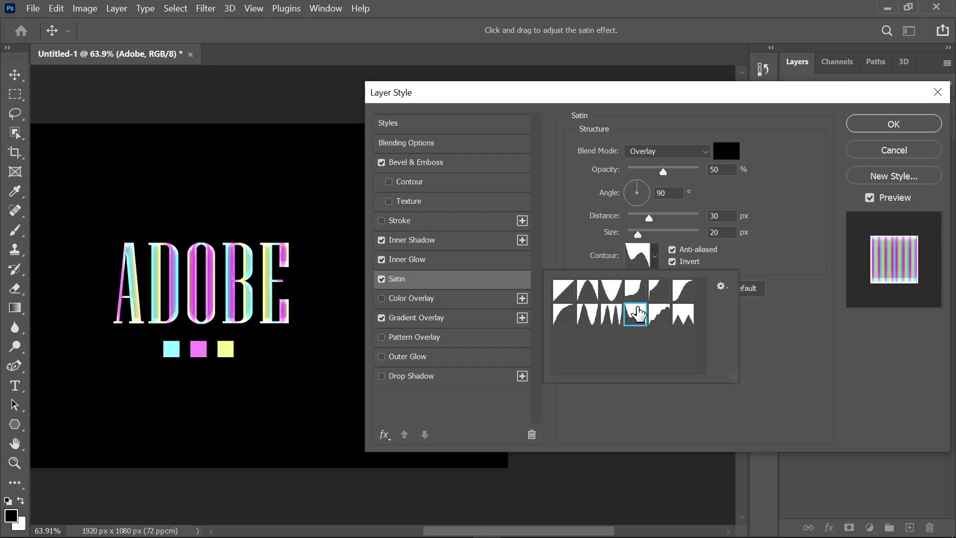
pyautogui.click(631, 409)
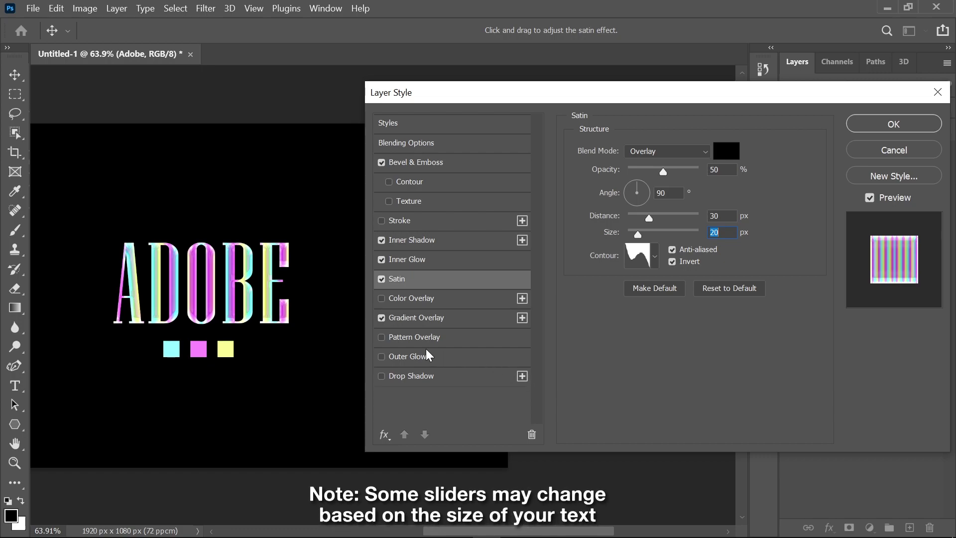
# Step: Enable a white Outer Glow at about 31% opacity, 7% spread and 21 px size
pyautogui.click(408, 357)
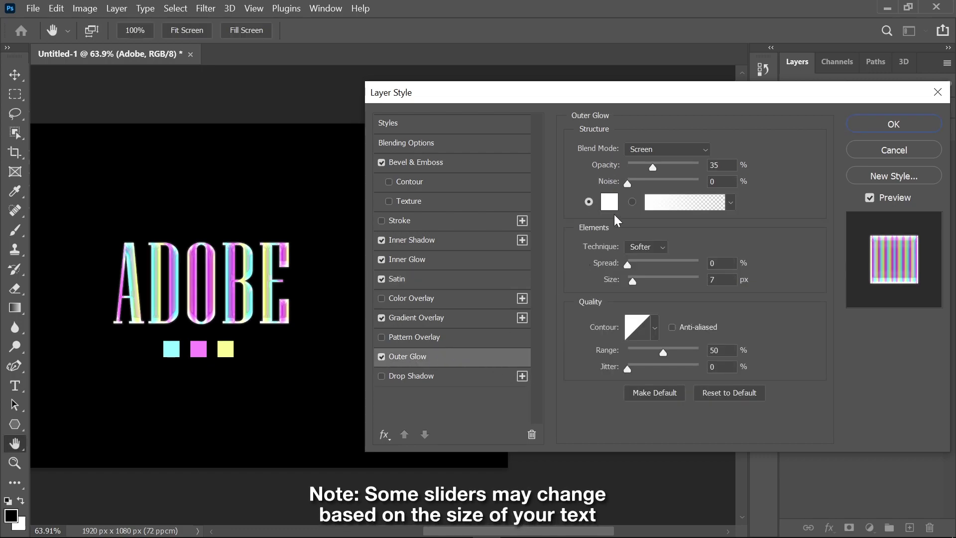
pyautogui.moveTo(652, 167)
pyautogui.mouseDown()
pyautogui.moveTo(666, 168)
pyautogui.moveTo(646, 175)
pyautogui.moveTo(658, 175)
pyautogui.mouseUp()
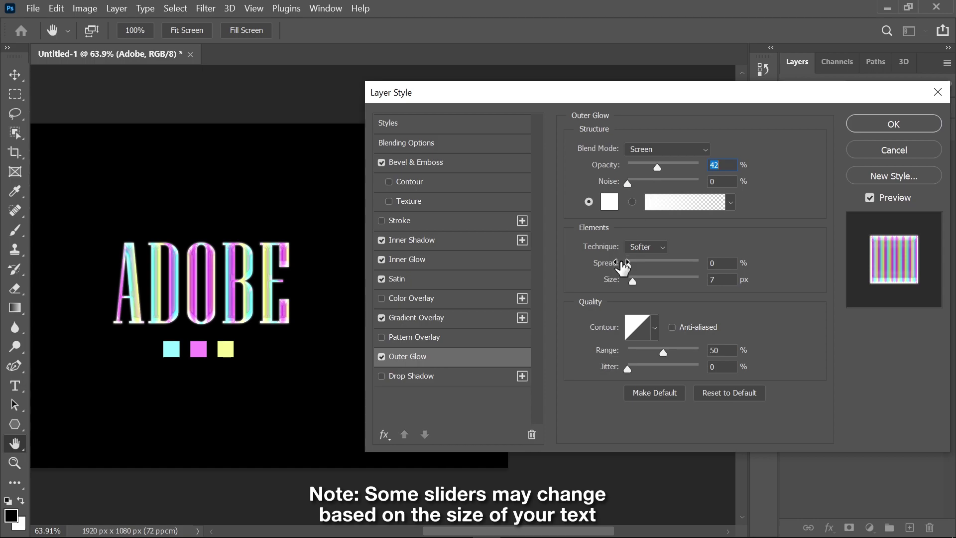
pyautogui.moveTo(622, 264)
pyautogui.mouseDown()
pyautogui.moveTo(646, 264)
pyautogui.moveTo(638, 279)
pyautogui.moveTo(626, 262)
pyautogui.mouseUp()
pyautogui.moveTo(657, 167)
pyautogui.mouseDown()
pyautogui.moveTo(671, 169)
pyautogui.moveTo(650, 165)
pyautogui.mouseUp()
pyautogui.moveTo(635, 279); pyautogui.dragTo(637, 276)
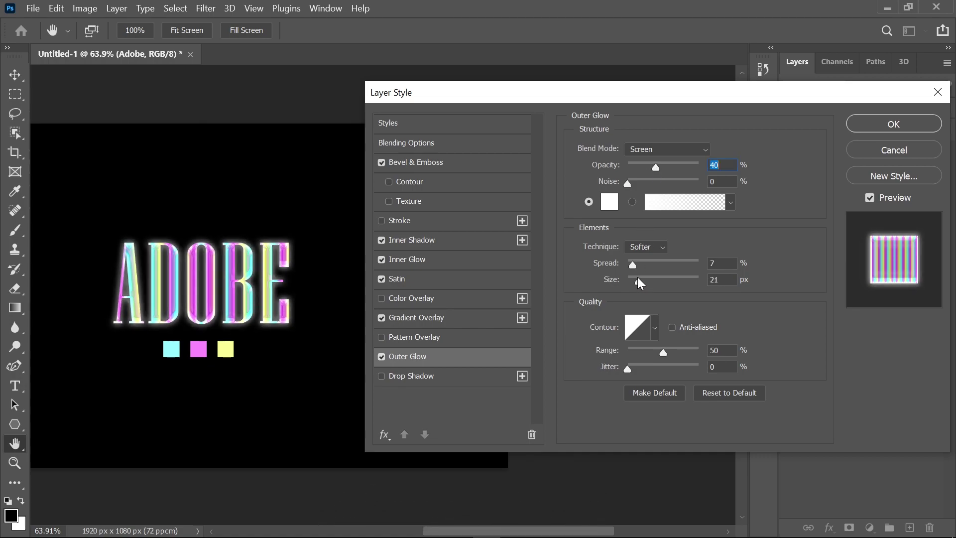
pyautogui.moveTo(655, 167)
pyautogui.mouseDown()
pyautogui.moveTo(640, 168)
pyautogui.moveTo(649, 169)
pyautogui.mouseUp()
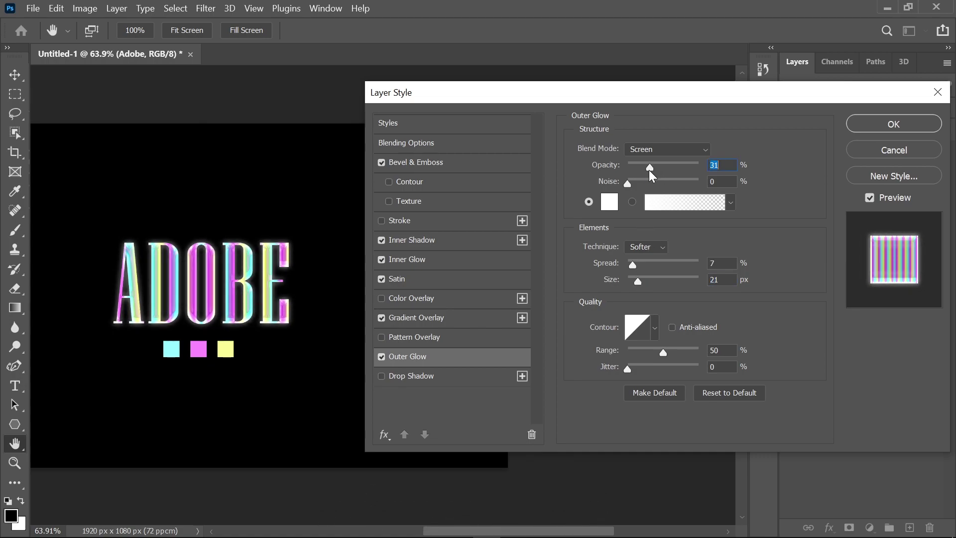
# Step: Commit the six-effect layer style to the ADOBE text, then centre and enlarge the glowing artwork
pyautogui.click(876, 128)
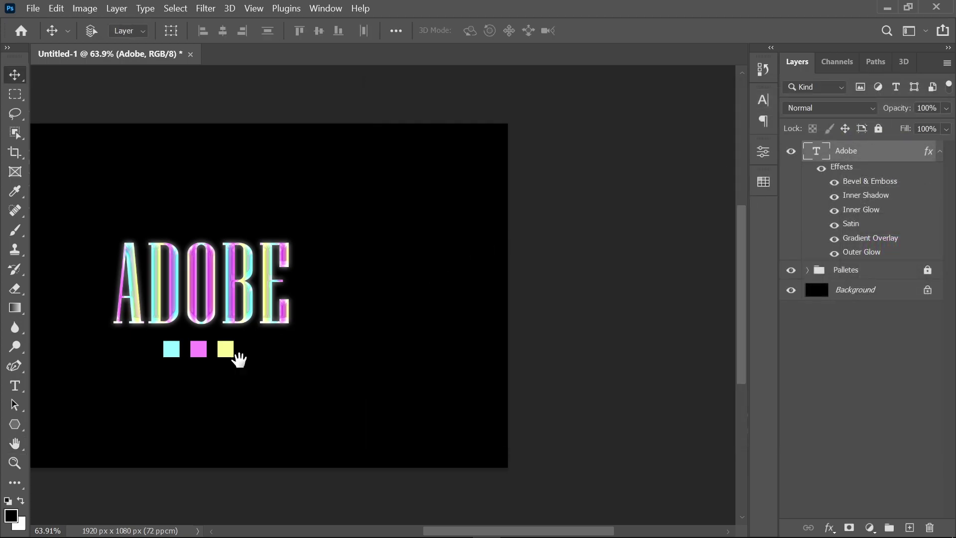
pyautogui.moveTo(239, 360); pyautogui.dragTo(407, 357)
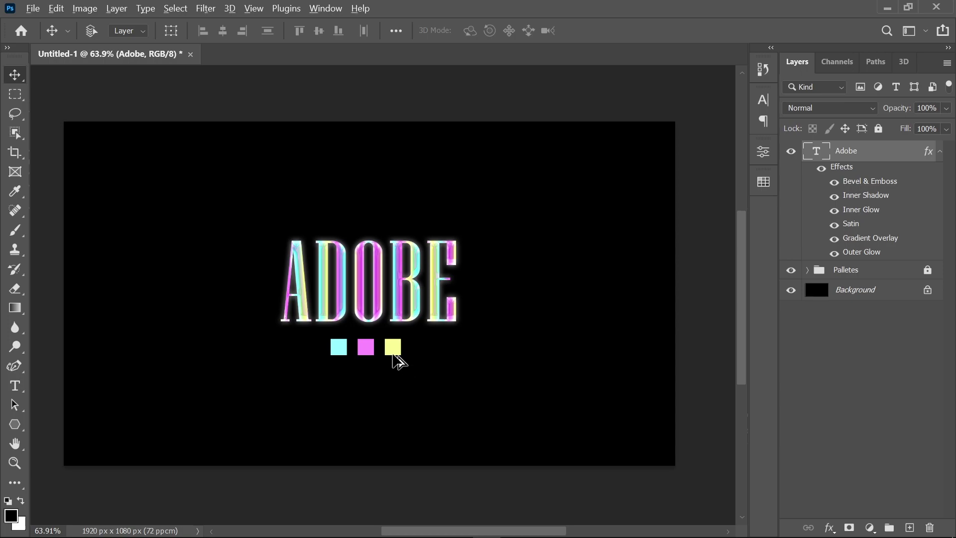
pyautogui.scroll(5, 395, 358)
pyautogui.moveTo(477, 331); pyautogui.dragTo(491, 352)
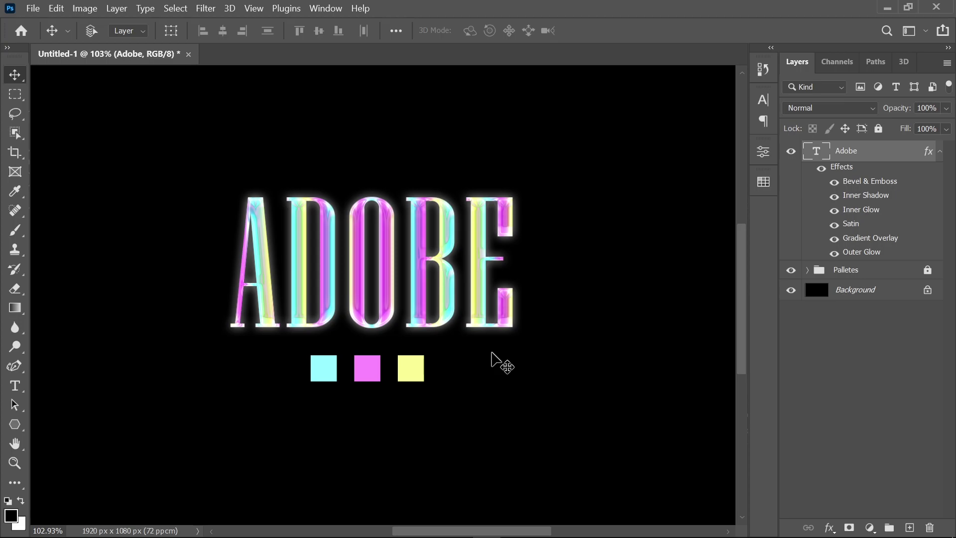